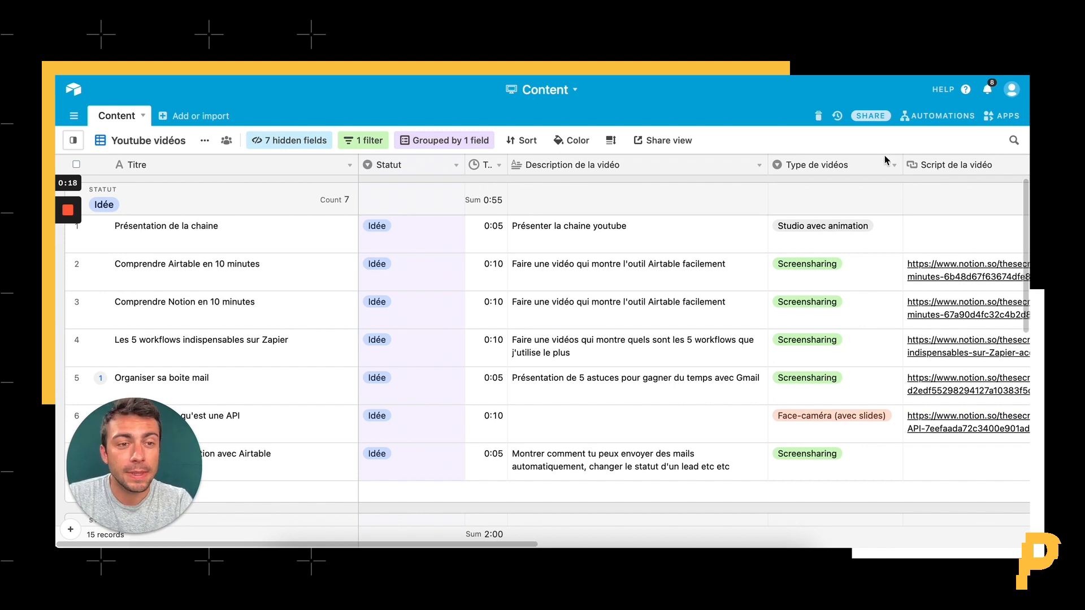
# Create a custom automation and name it "Test 2"
pyautogui.click(939, 116)
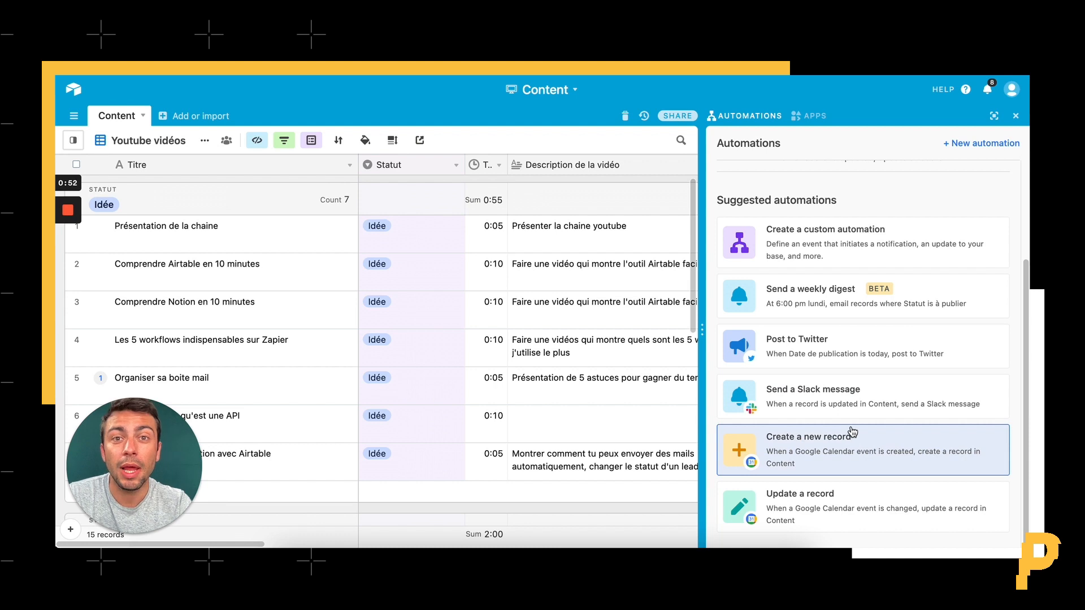
pyautogui.click(875, 247)
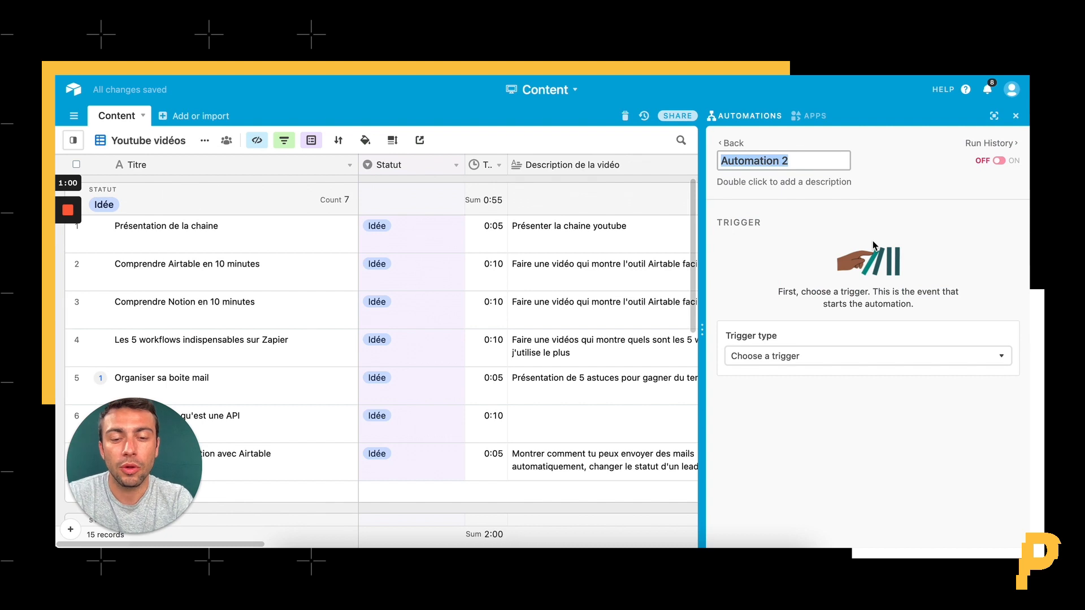
pyautogui.write('Test')
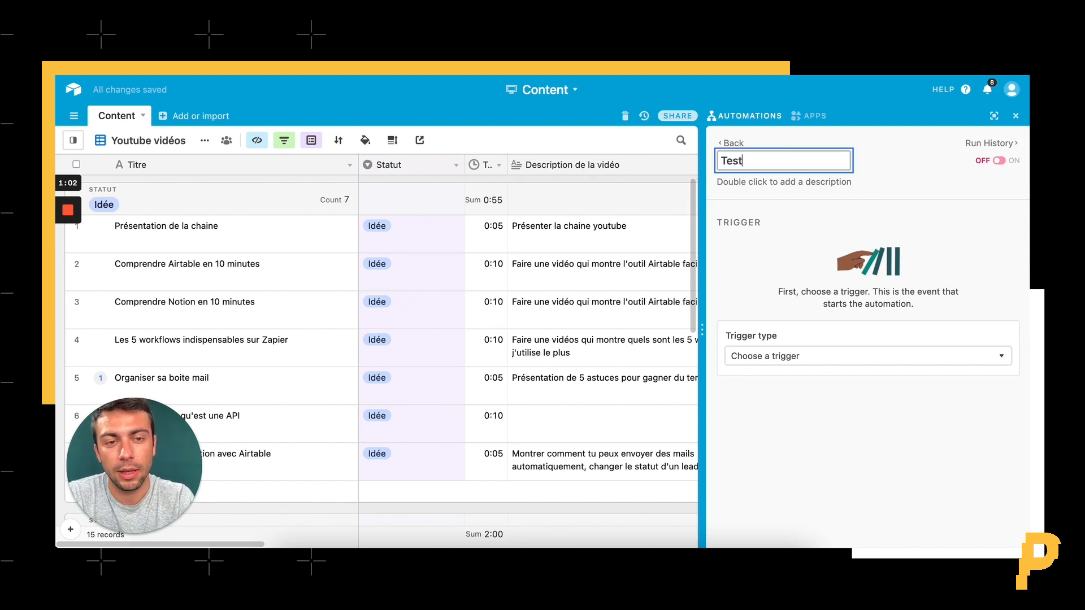
pyautogui.write('2')
pyautogui.press('Return')
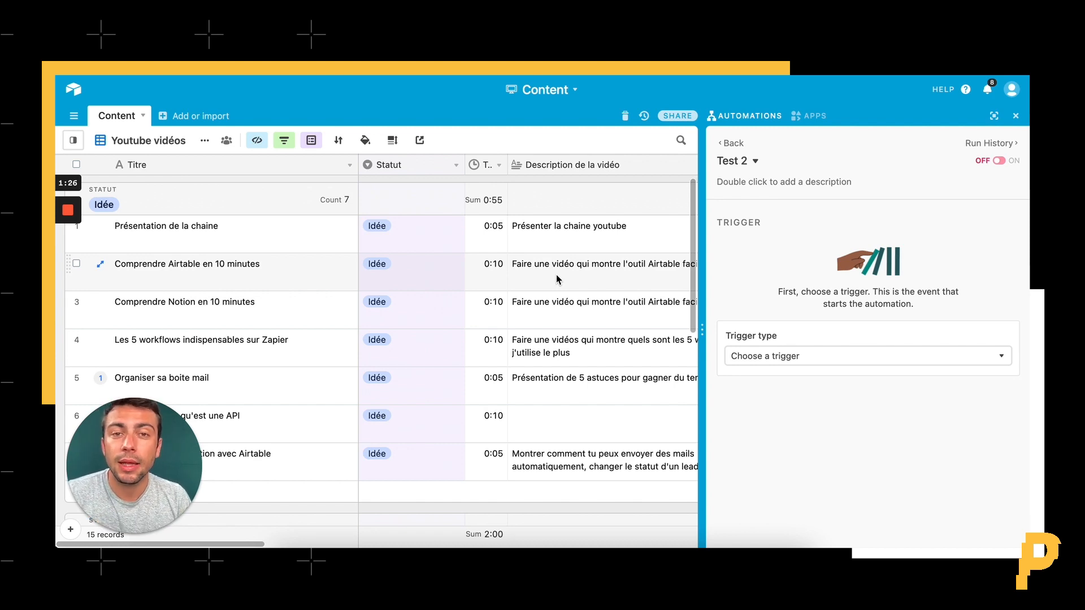
# Review the available trigger types and integrations, and set the automation's trigger to When record matches conditions
pyautogui.click(763, 356)
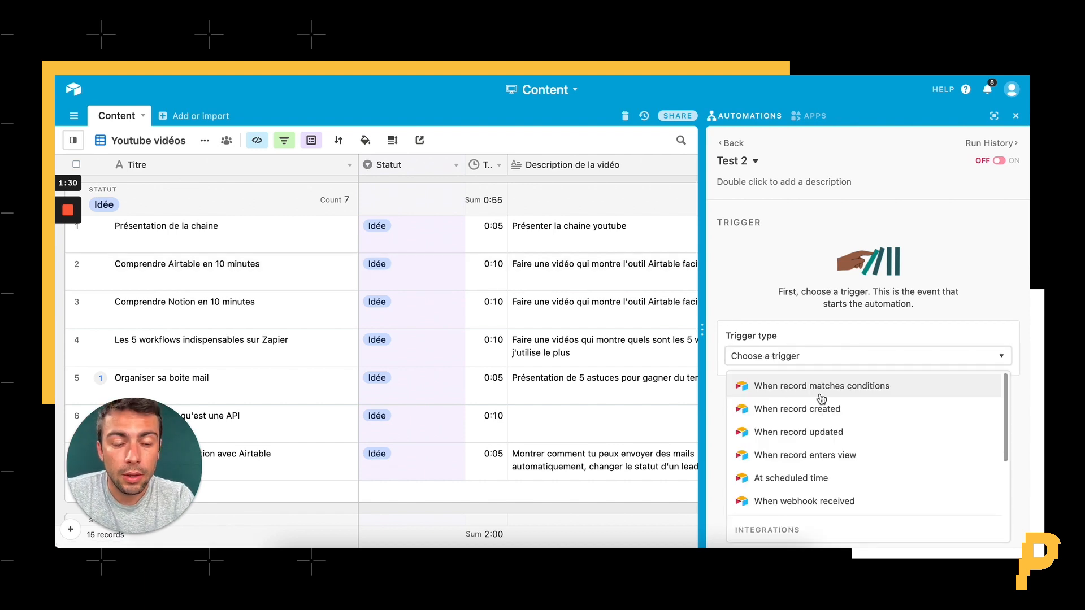
pyautogui.scroll(-1, 821, 399)
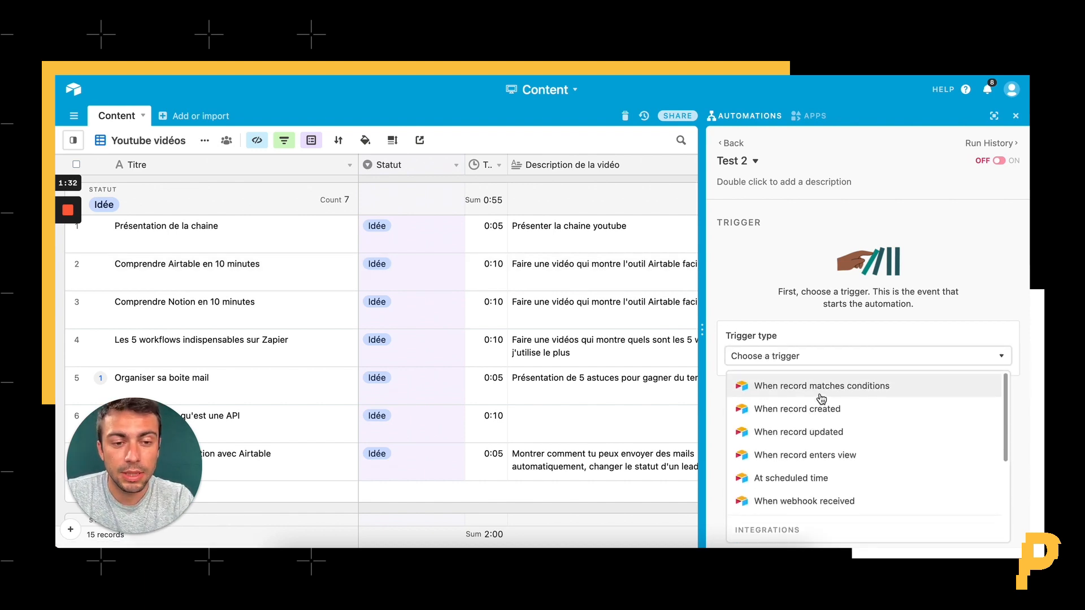
pyautogui.scroll(1, 802, 395)
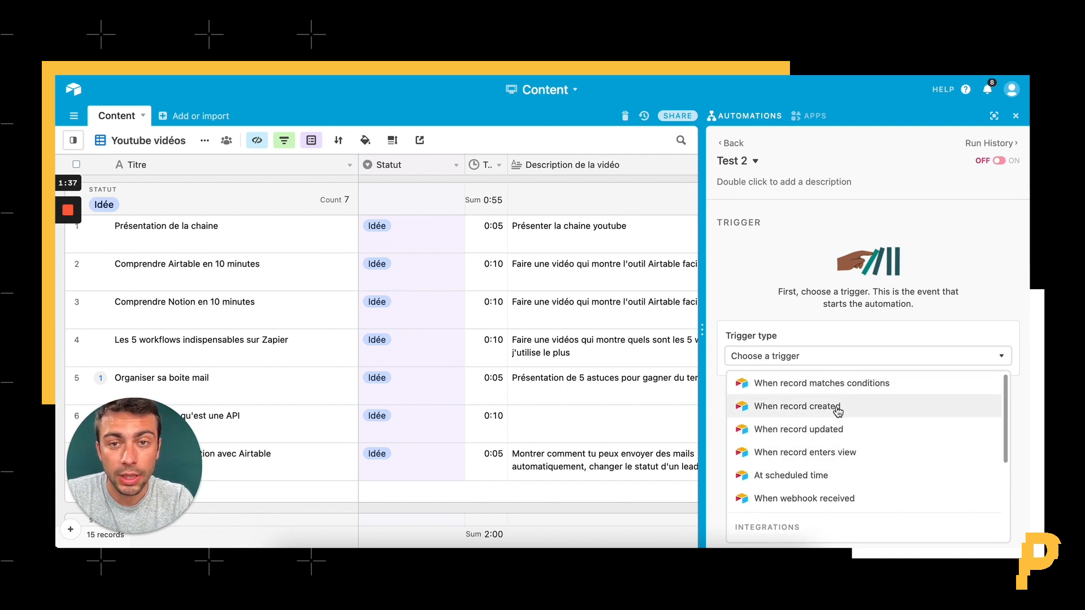
pyautogui.scroll(-5, 837, 412)
pyautogui.moveTo(782, 410)
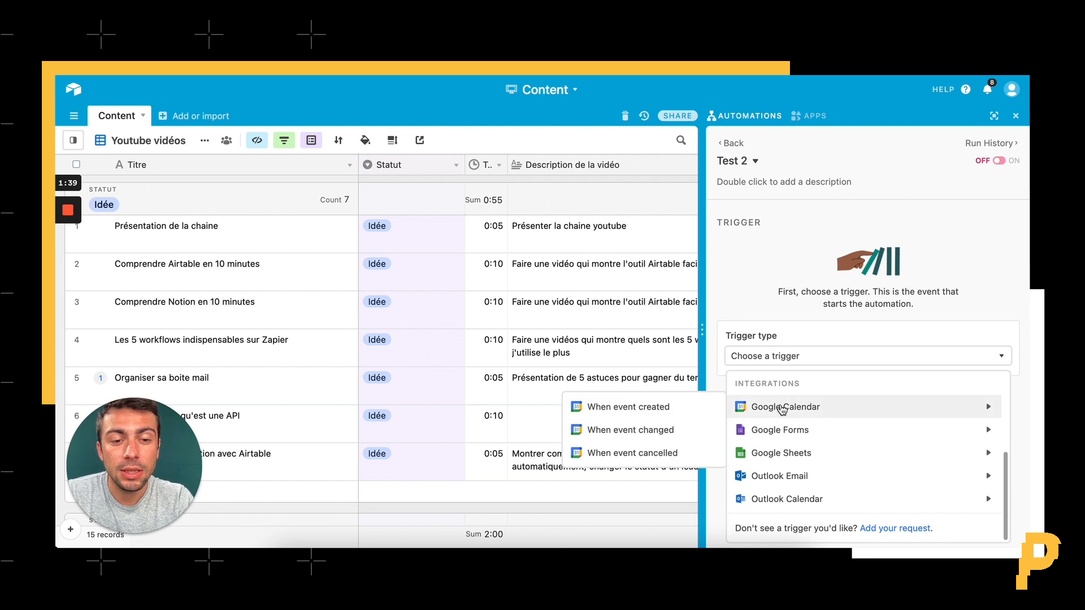
pyautogui.moveTo(810, 459)
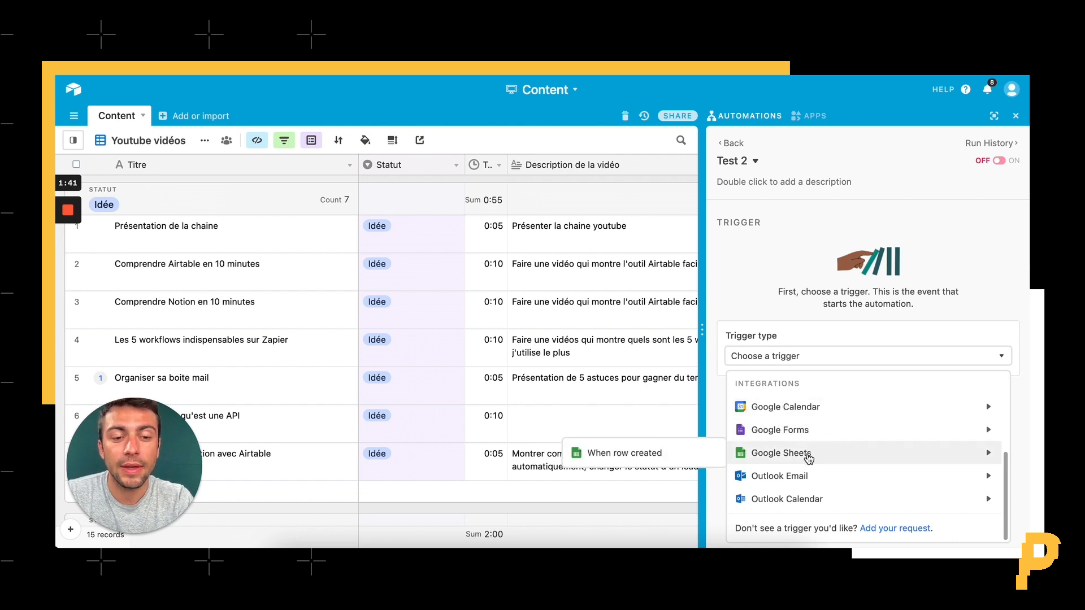
pyautogui.moveTo(810, 431)
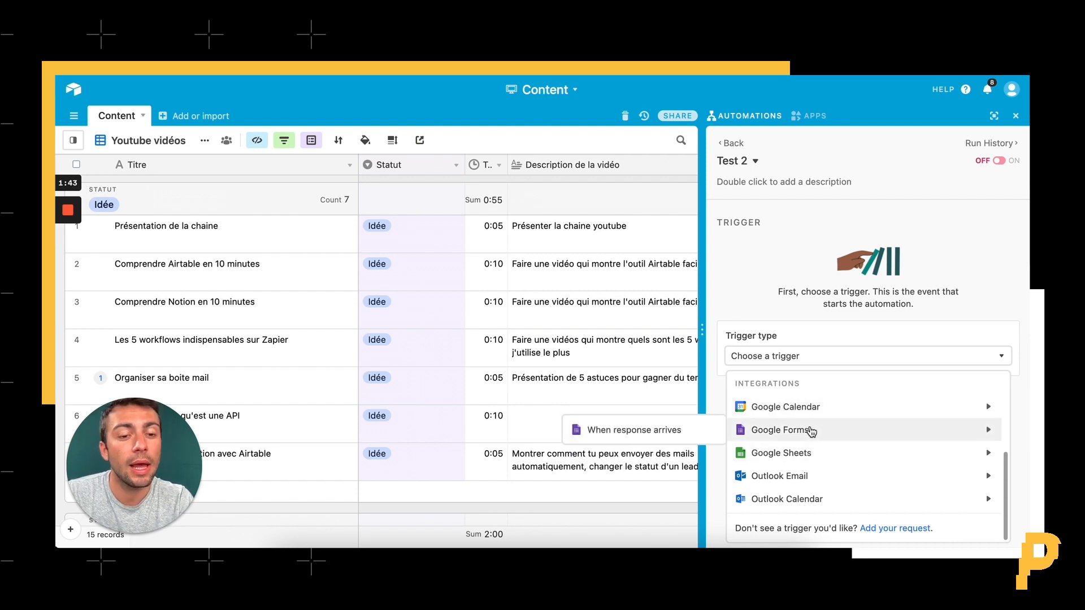
pyautogui.moveTo(808, 481)
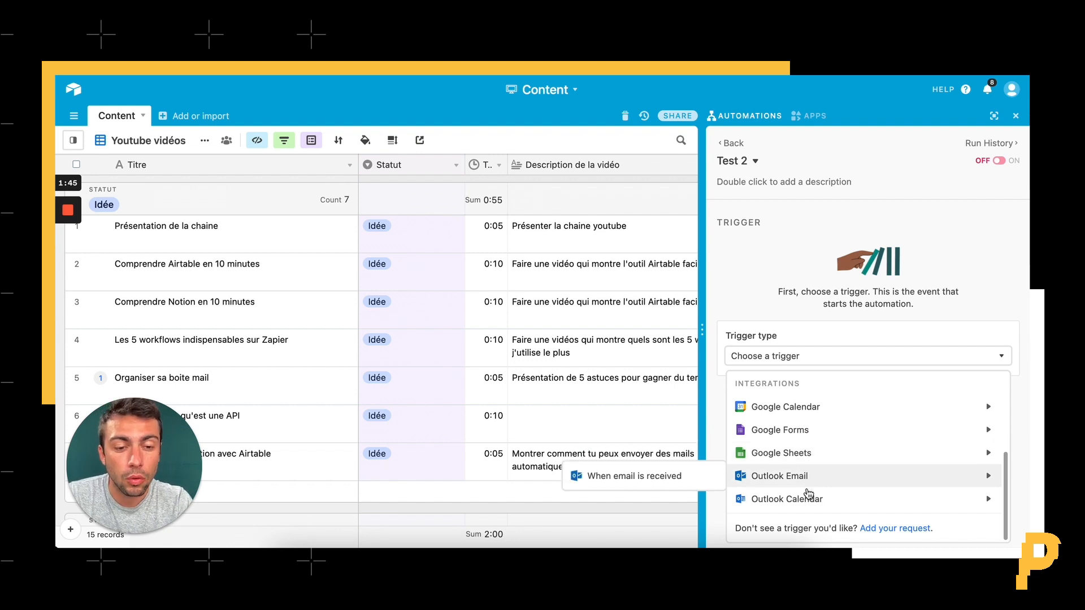
pyautogui.moveTo(808, 509)
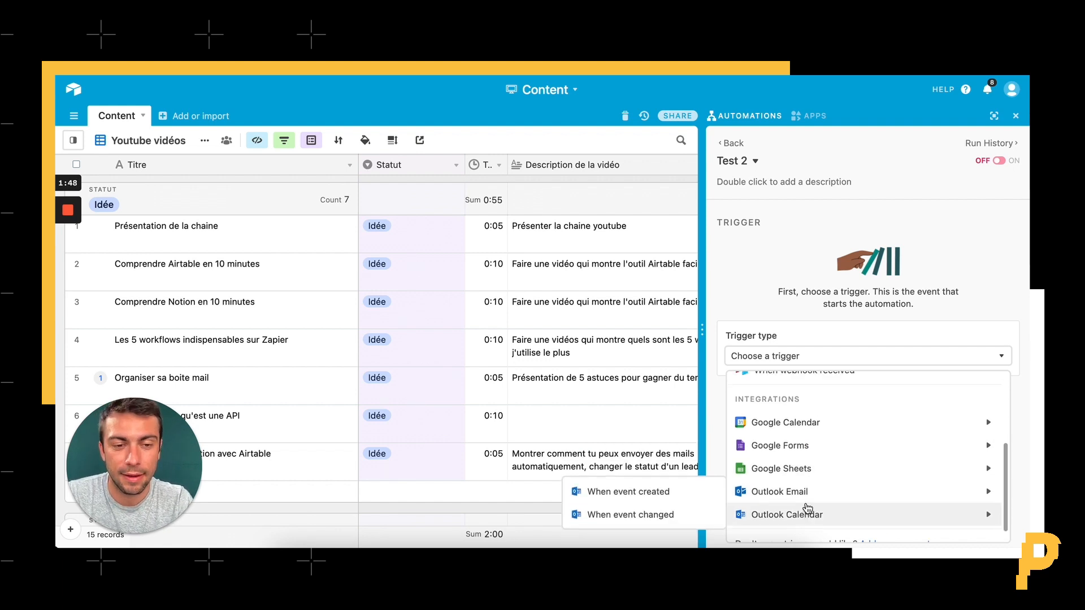
pyautogui.scroll(5, 812, 497)
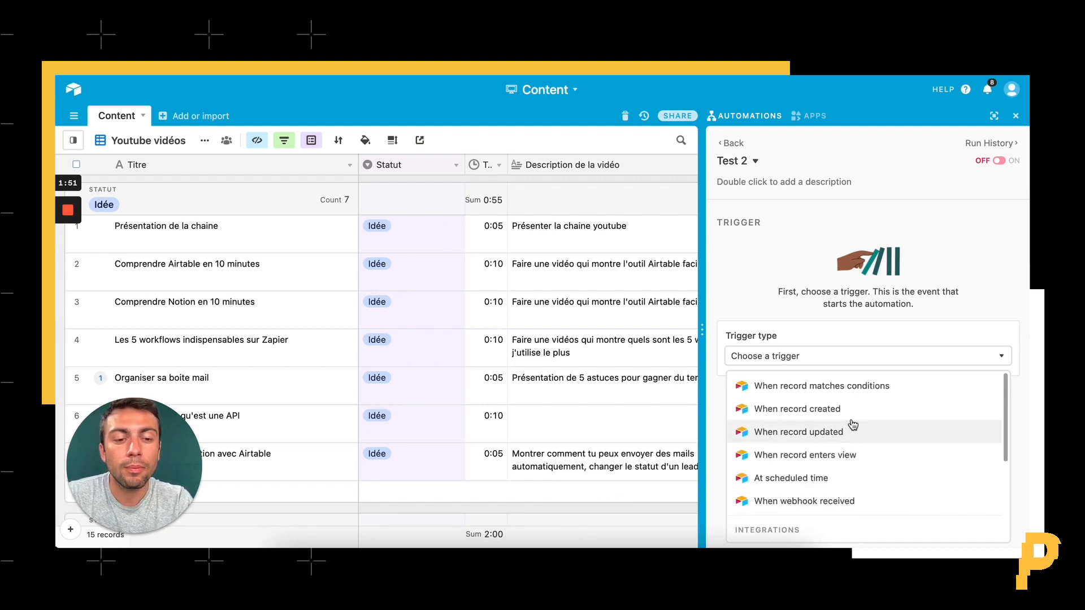
pyautogui.click(803, 396)
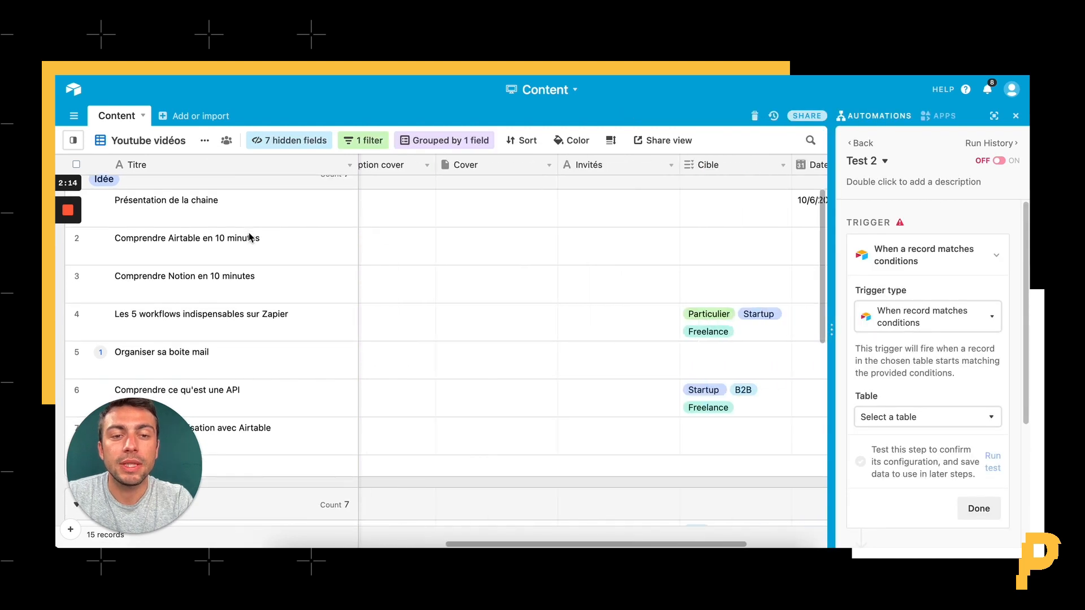
# Examine the Youtube vidéos fields from Statut through Date de publication, widening the automation area beside the table
pyautogui.hscroll(3, 419, 250)
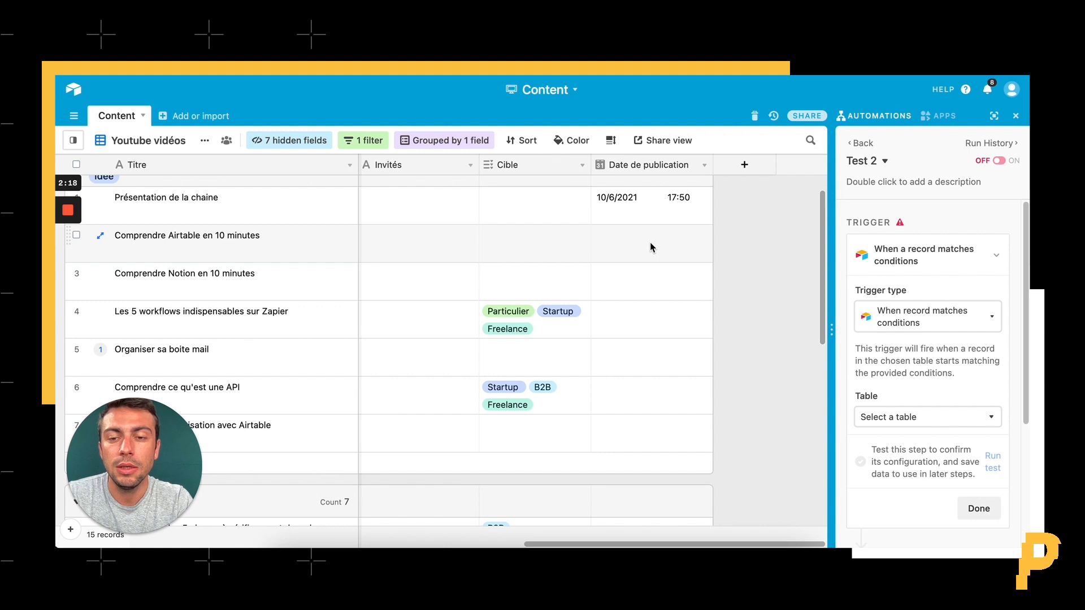
pyautogui.hscroll(-6, 650, 242)
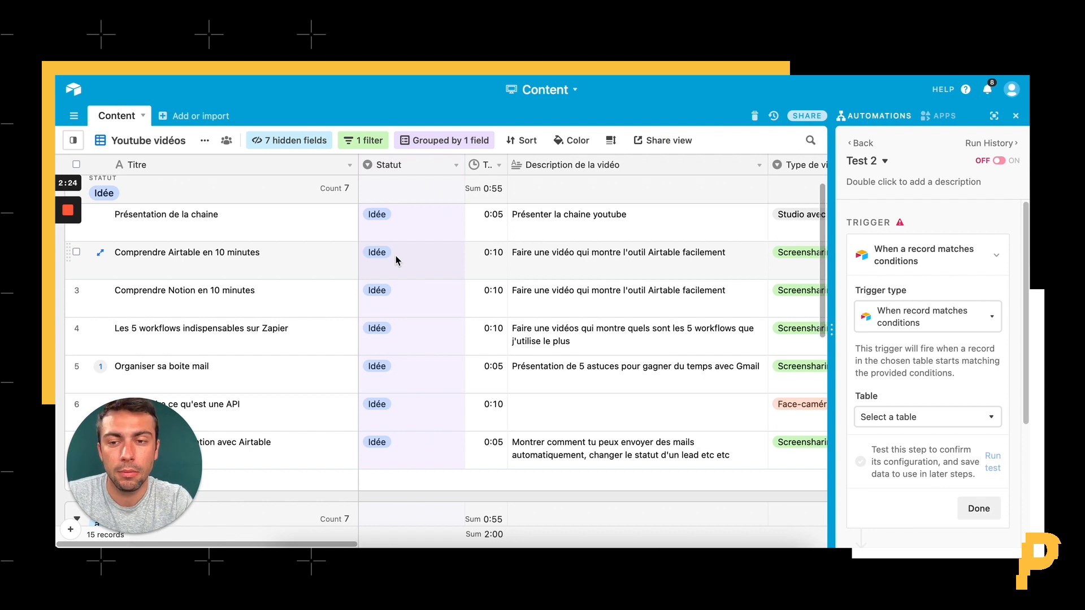
pyautogui.hscroll(6, 410, 256)
pyautogui.hscroll(10, 808, 272)
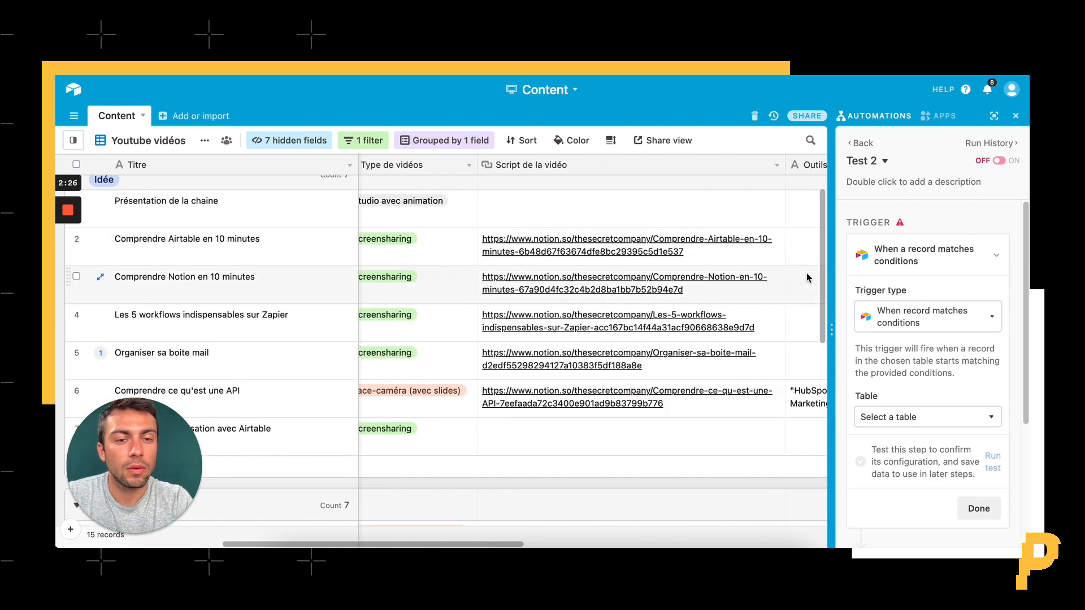
pyautogui.moveTo(831, 331); pyautogui.dragTo(547, 334)
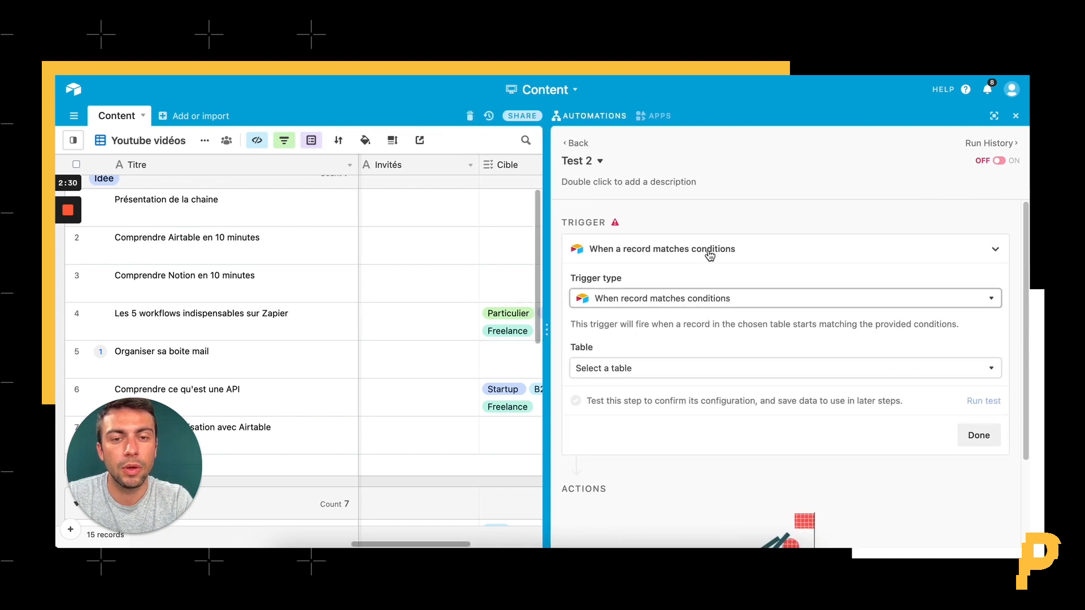
pyautogui.click(994, 116)
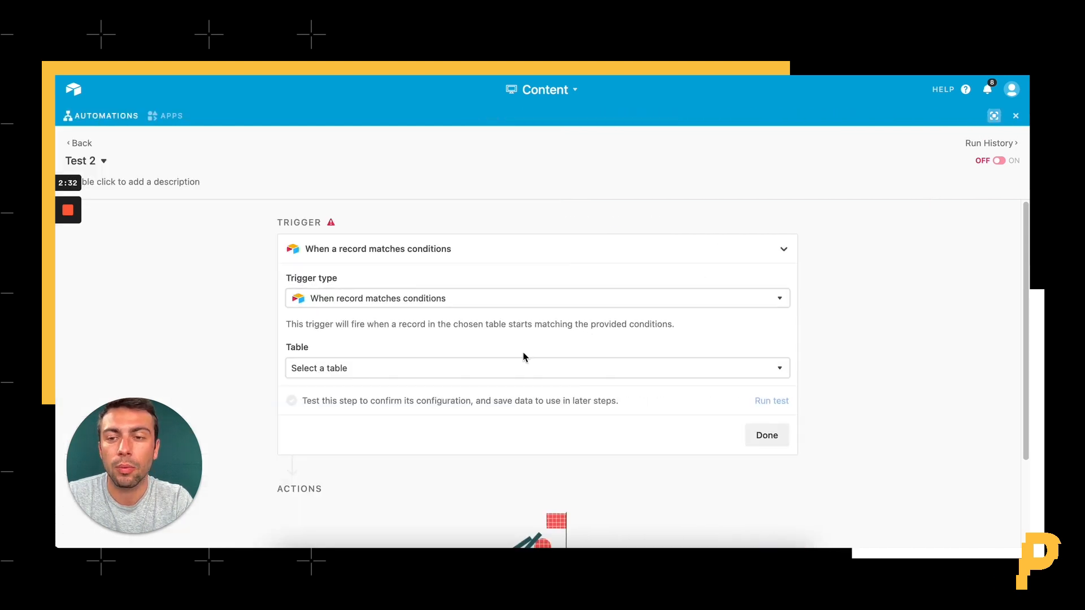
pyautogui.scroll(-3, 554, 330)
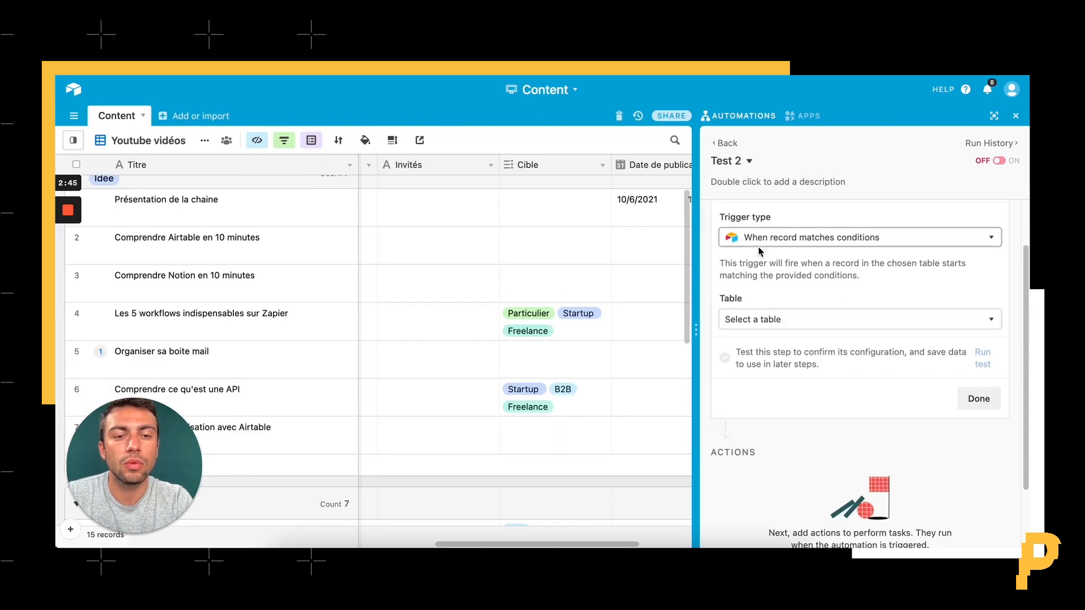
pyautogui.hscroll(2, 643, 255)
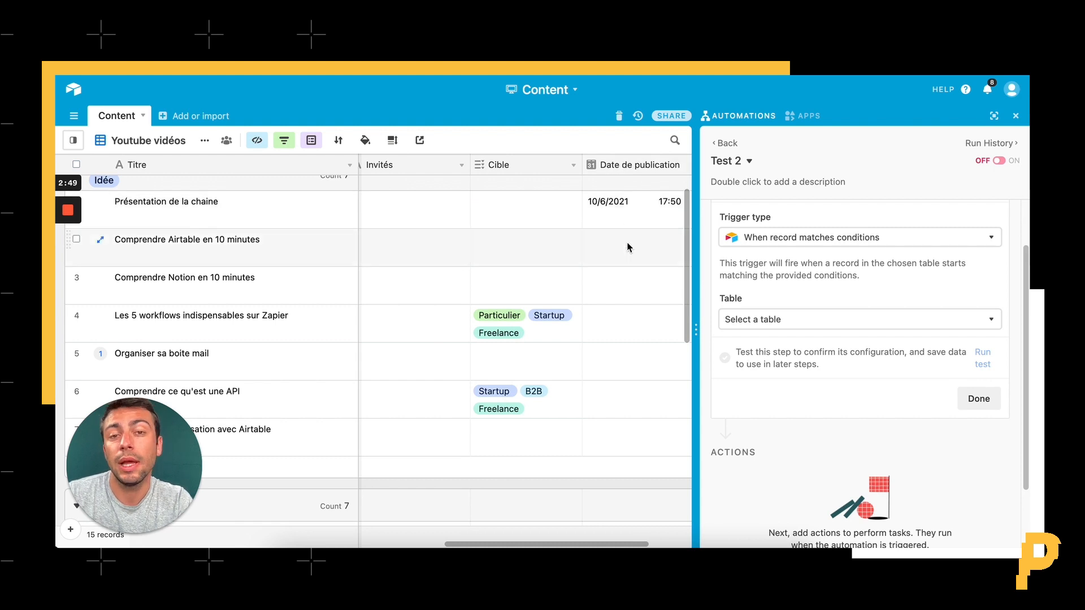
# Choose the Content table for the trigger and add a condition on the Date de publication field
pyautogui.click(764, 318)
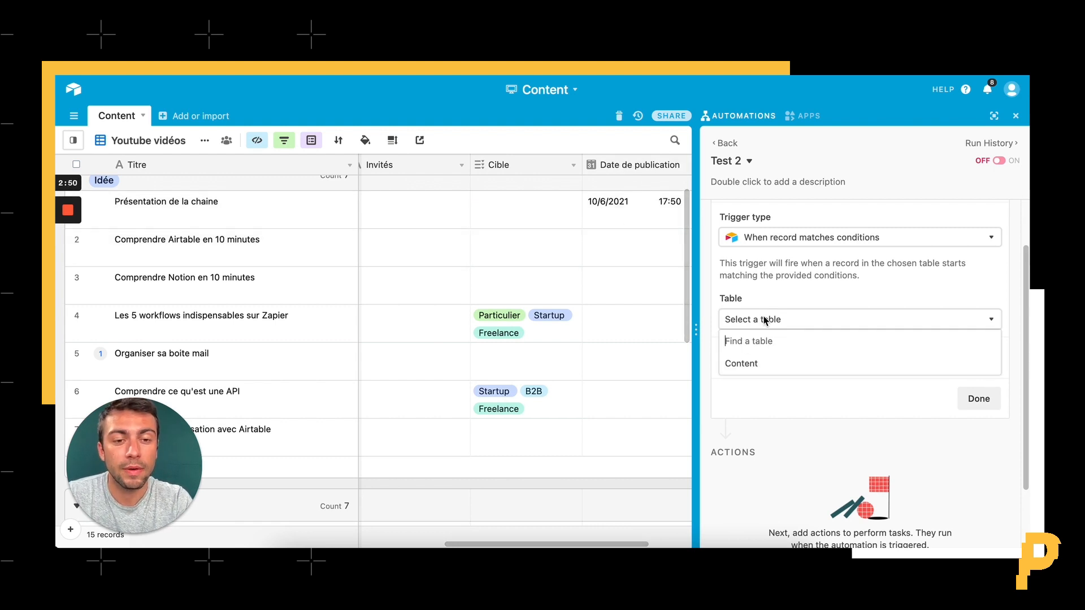
pyautogui.click(760, 372)
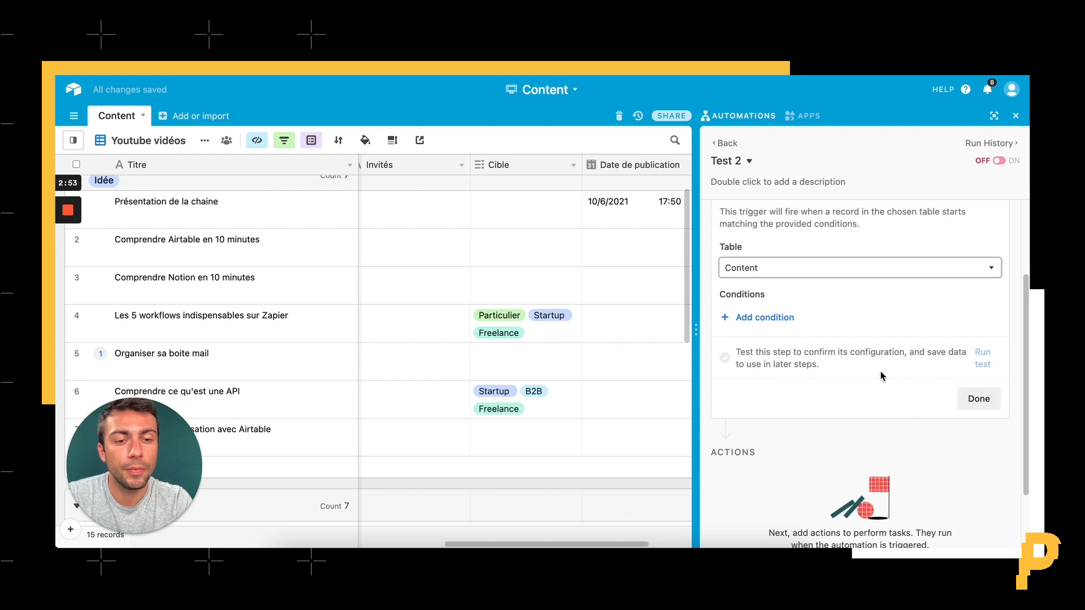
pyautogui.click(783, 320)
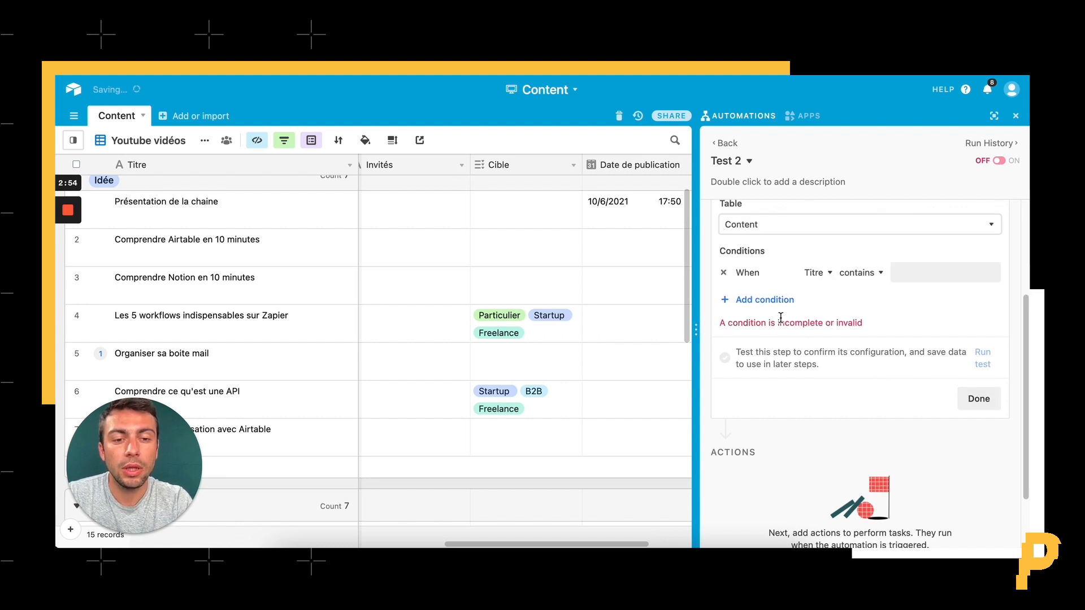
pyautogui.click(817, 279)
pyautogui.scroll(-5, 800, 351)
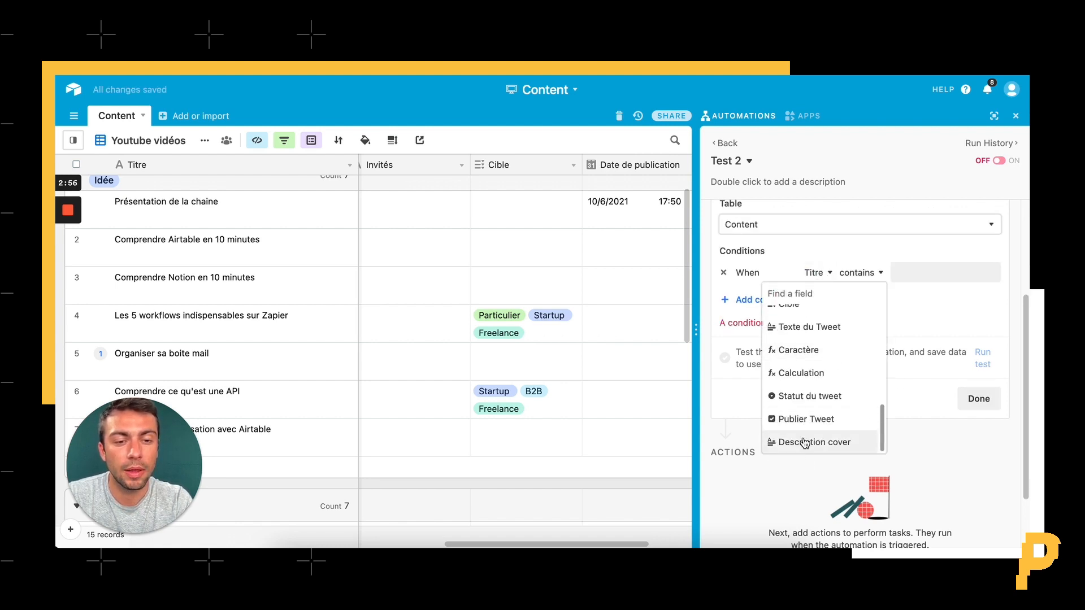
pyautogui.scroll(4, 814, 407)
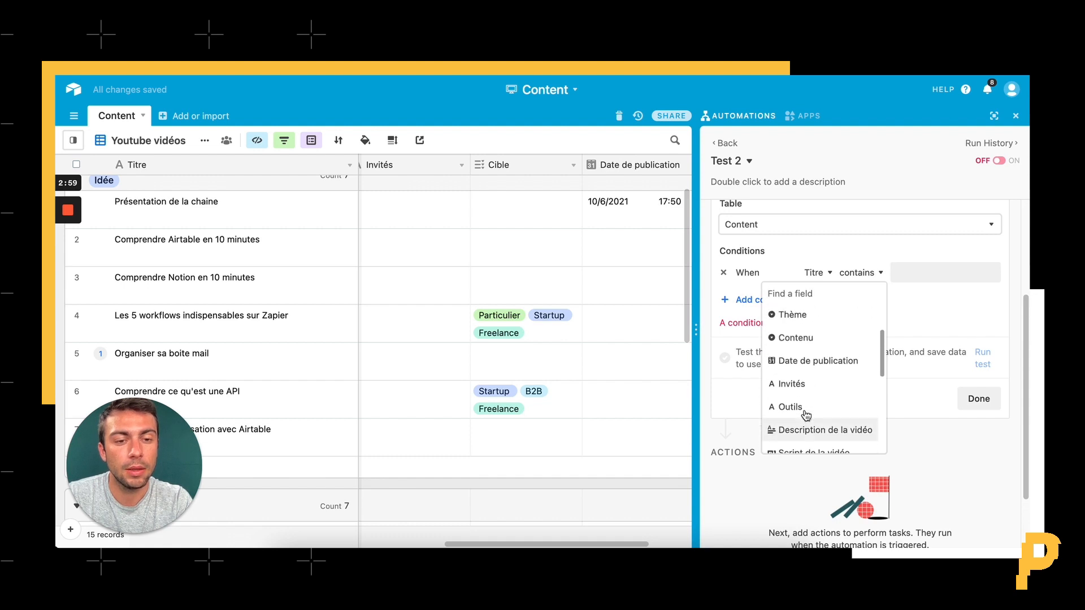
pyautogui.click(825, 384)
# Set the Date de publication condition's operator to "is not empty" and finish the trigger configuration
pyautogui.click(829, 273)
pyautogui.click(853, 274)
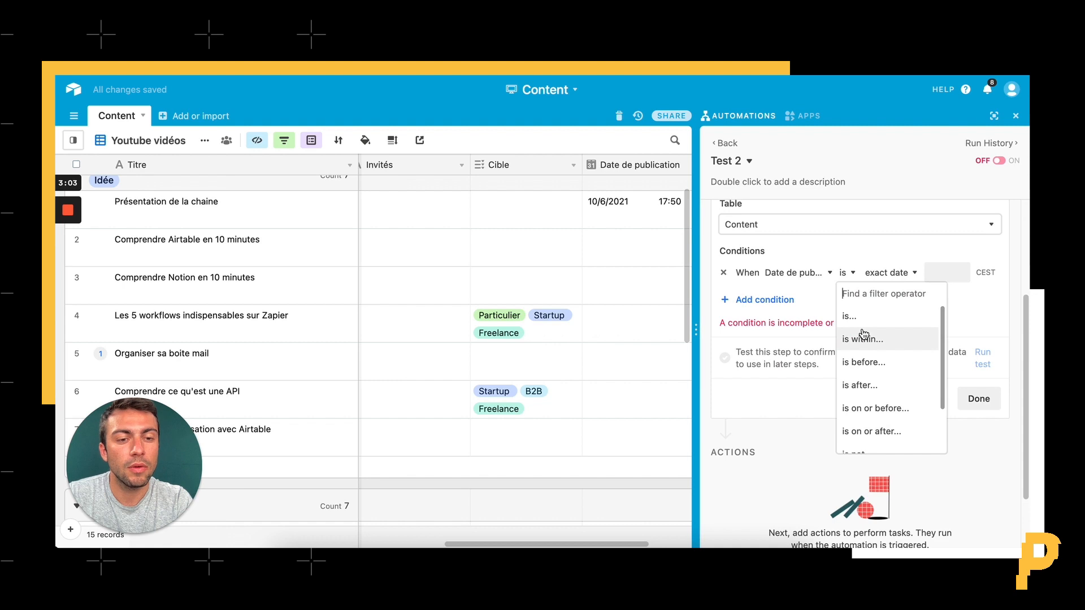
pyautogui.click(853, 265)
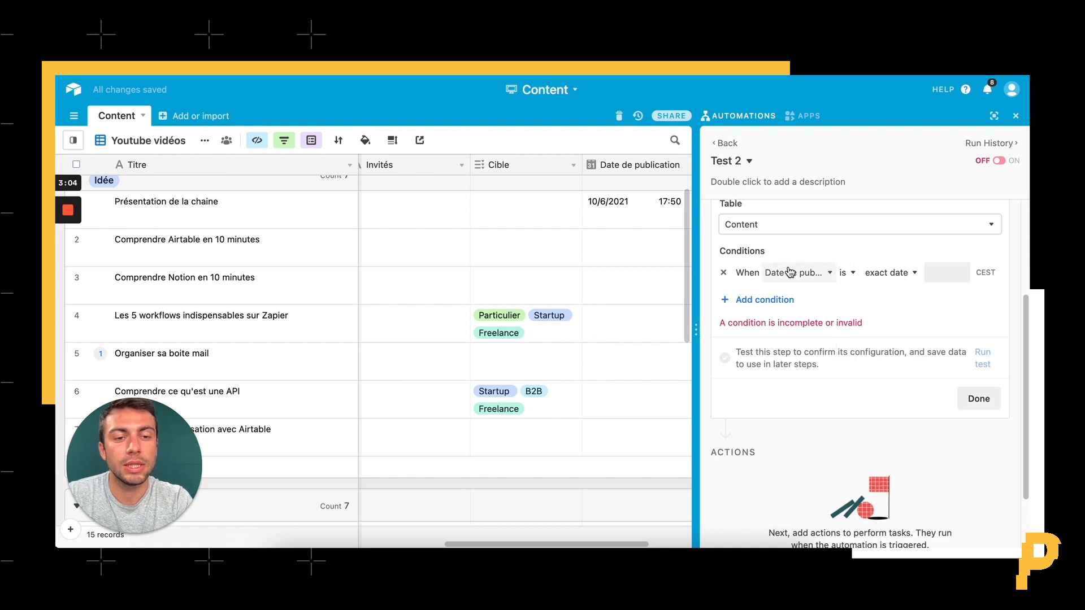
pyautogui.click(856, 274)
pyautogui.scroll(-2, 885, 362)
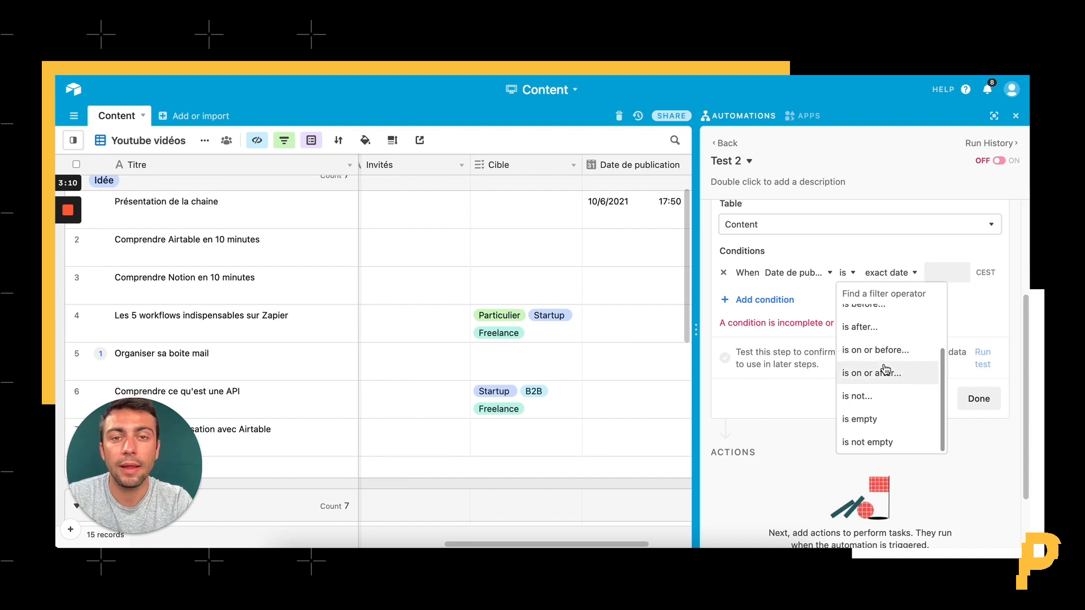
pyautogui.click(873, 421)
pyautogui.click(860, 290)
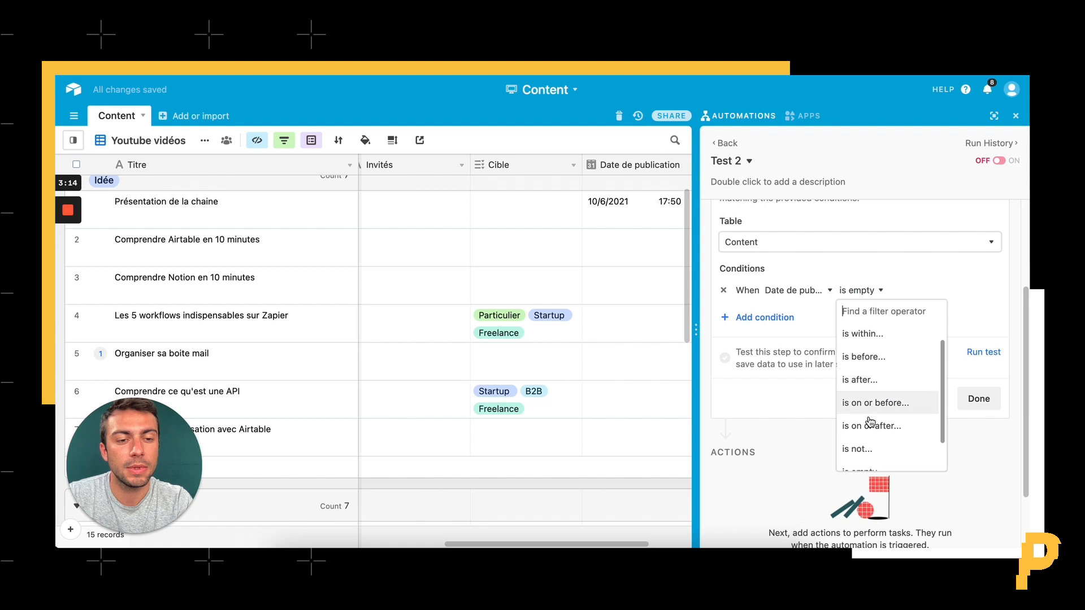
pyautogui.scroll(-2, 869, 407)
pyautogui.click(867, 456)
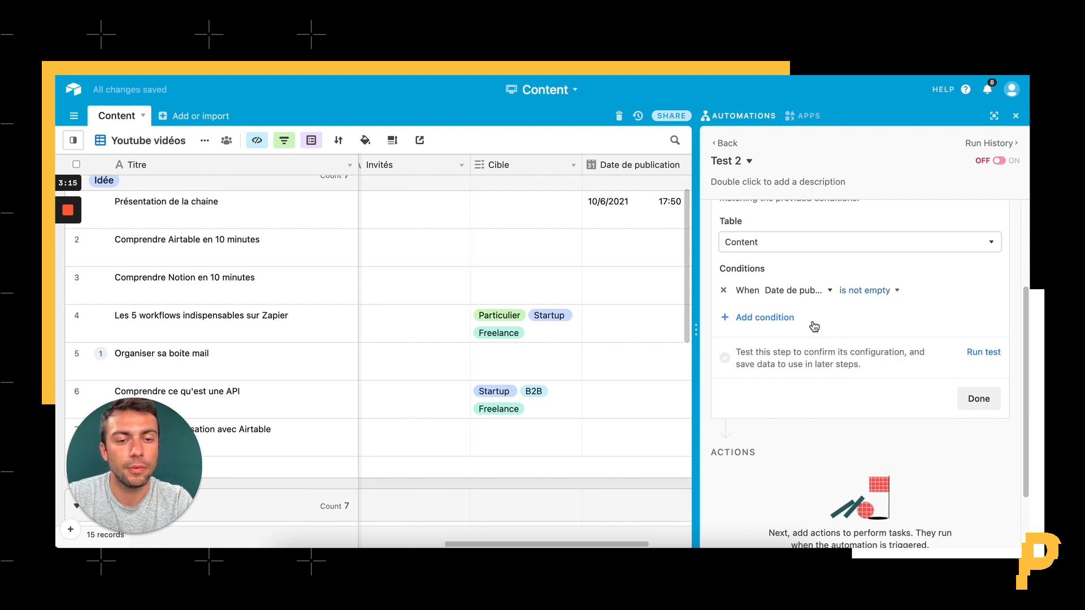
pyautogui.click(979, 399)
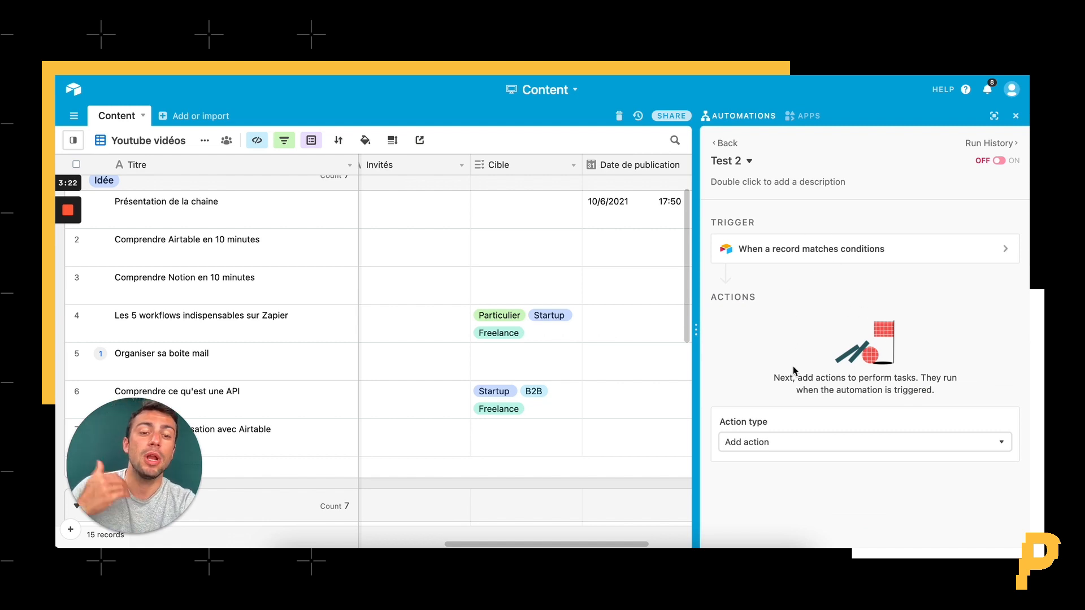
# Browse the available action types and add an Update record action to the automation
pyautogui.click(794, 444)
pyautogui.scroll(-5, 792, 499)
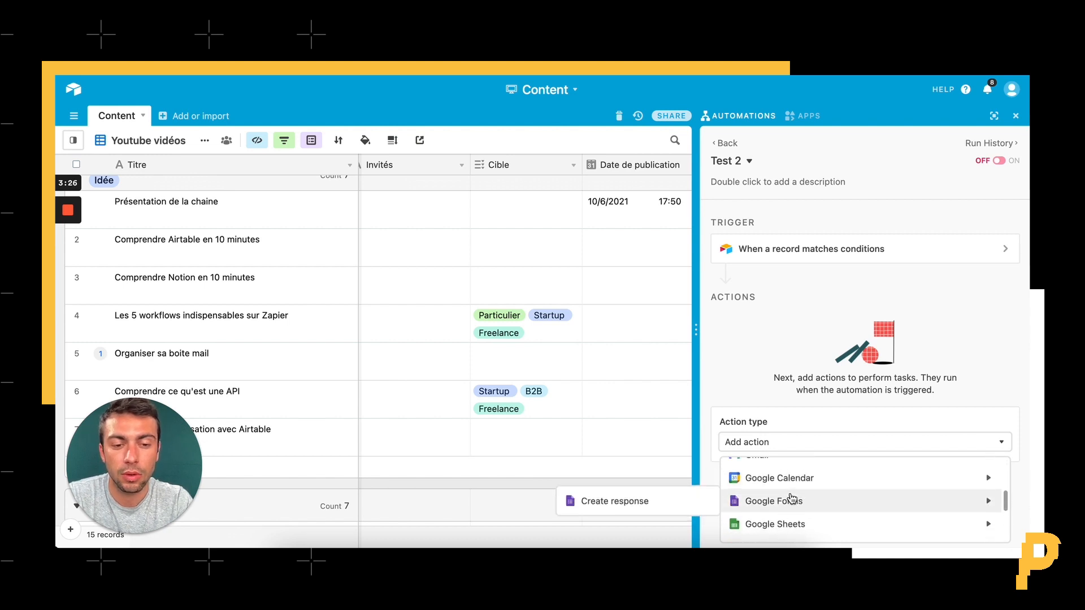
pyautogui.scroll(-6, 792, 498)
pyautogui.scroll(1, 792, 499)
pyautogui.scroll(-3, 792, 498)
pyautogui.scroll(6, 792, 498)
pyautogui.scroll(3, 792, 499)
pyautogui.scroll(5, 792, 499)
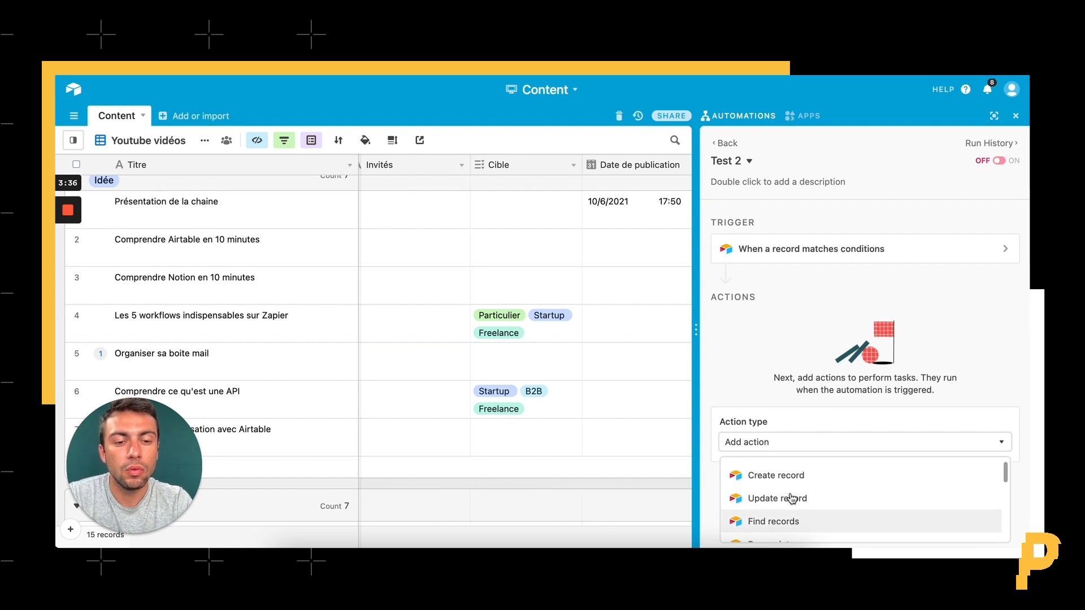
pyautogui.click(790, 500)
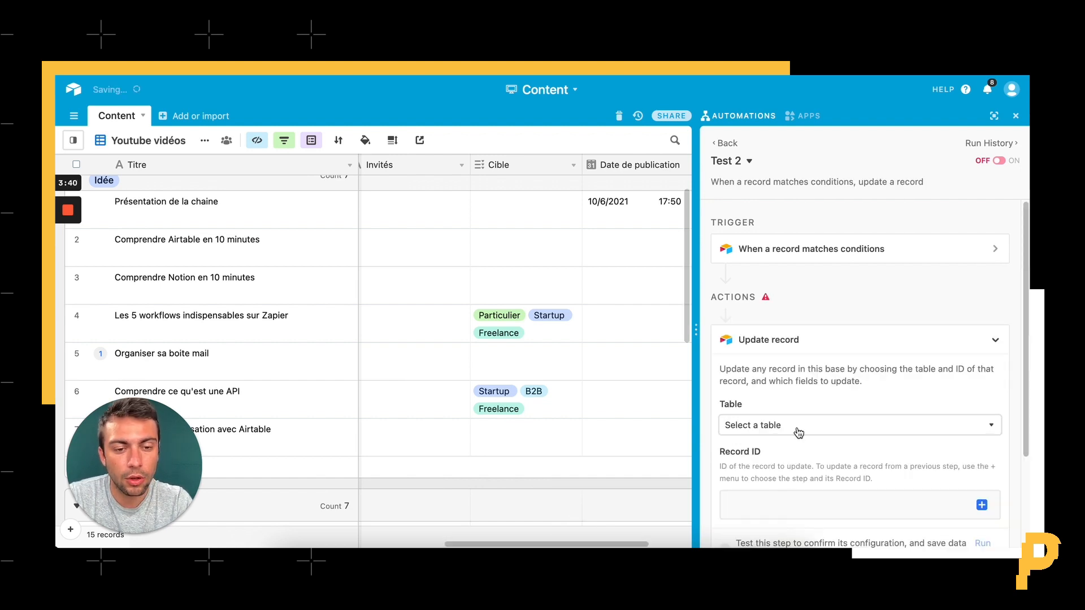
# Choose the Content table for the Update record action
pyautogui.click(814, 331)
pyautogui.click(773, 368)
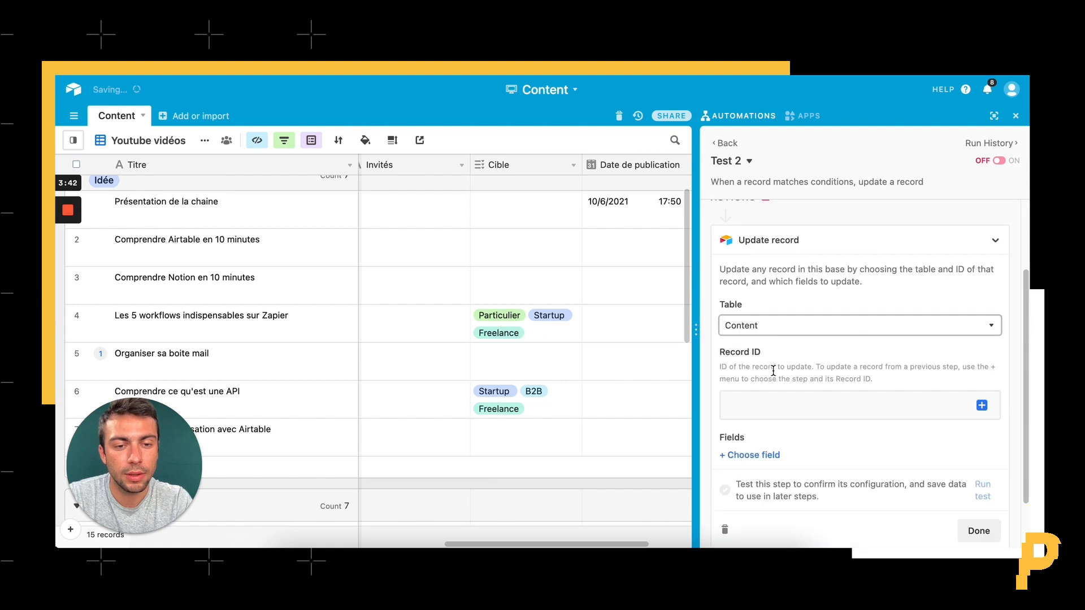
pyautogui.scroll(-2, 848, 373)
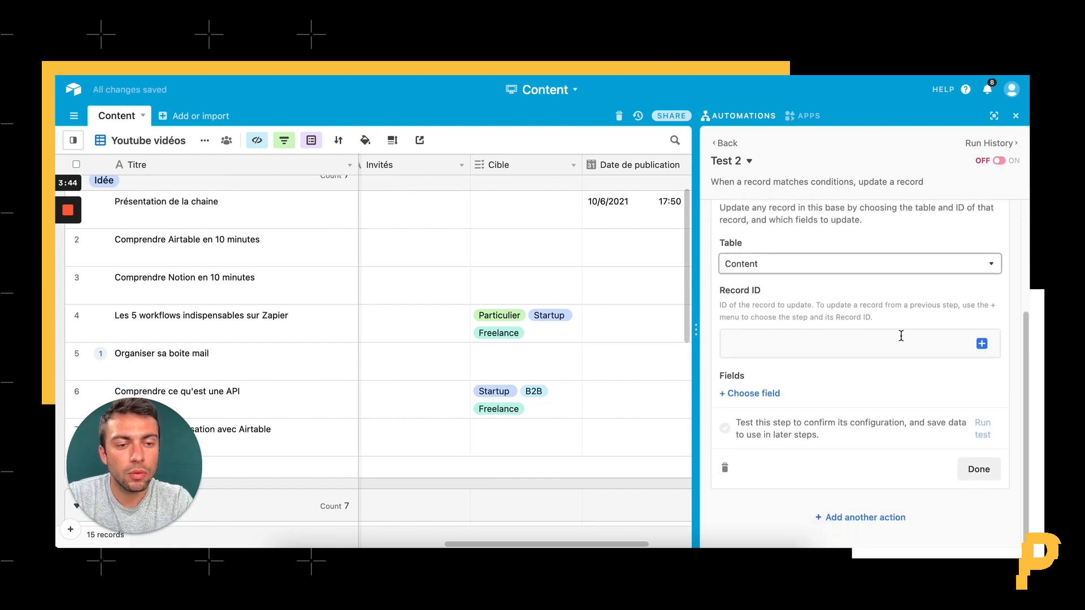
# Insert the Airtable record ID of the Step 1 trigger record as the Update record action's Record ID
pyautogui.click(827, 340)
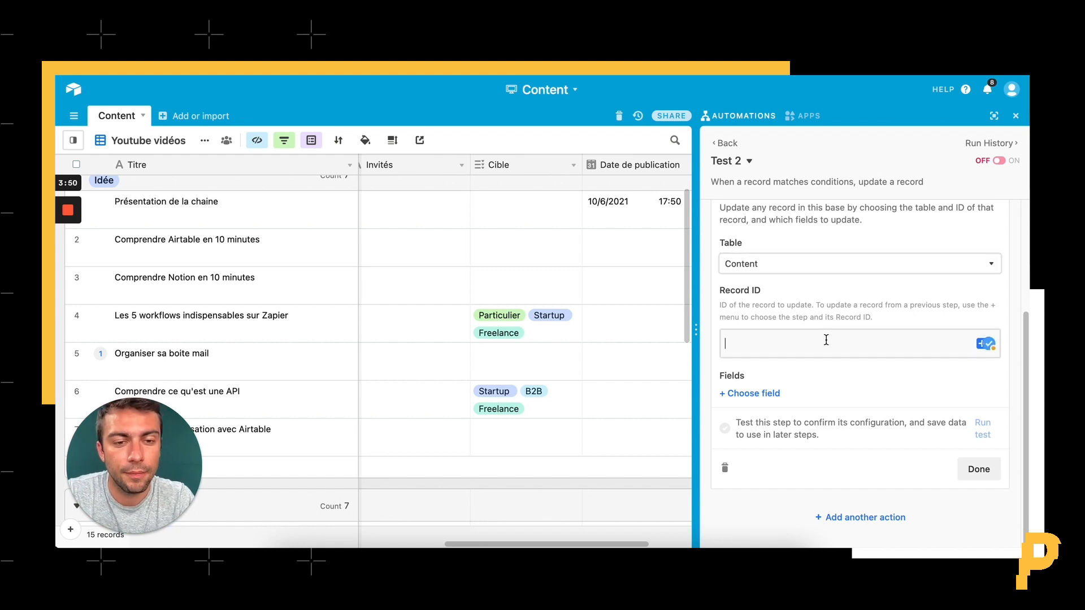
pyautogui.click(982, 347)
pyautogui.click(960, 352)
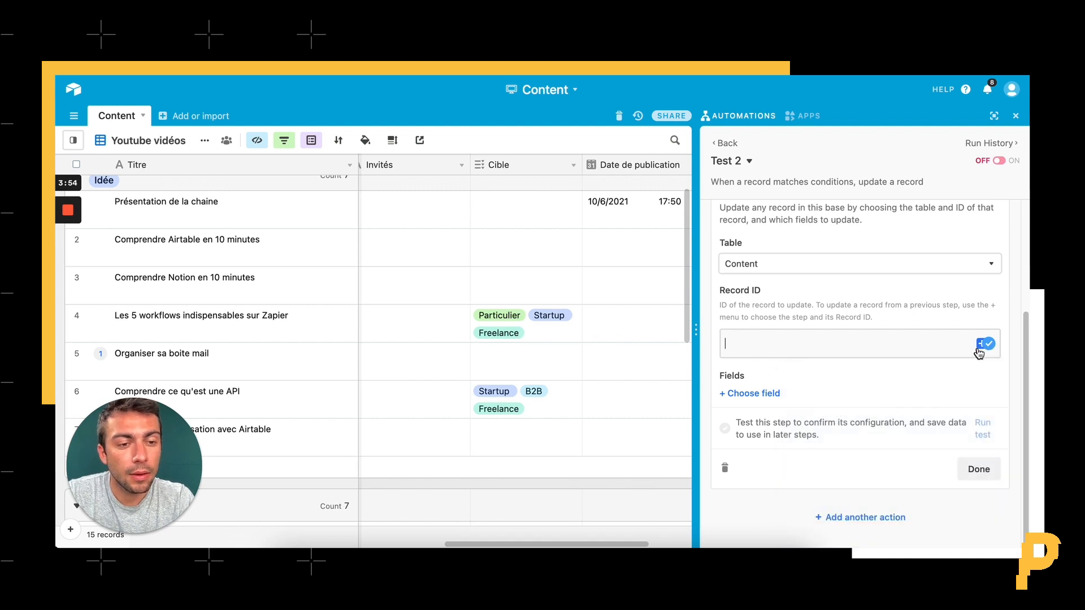
pyautogui.click(978, 348)
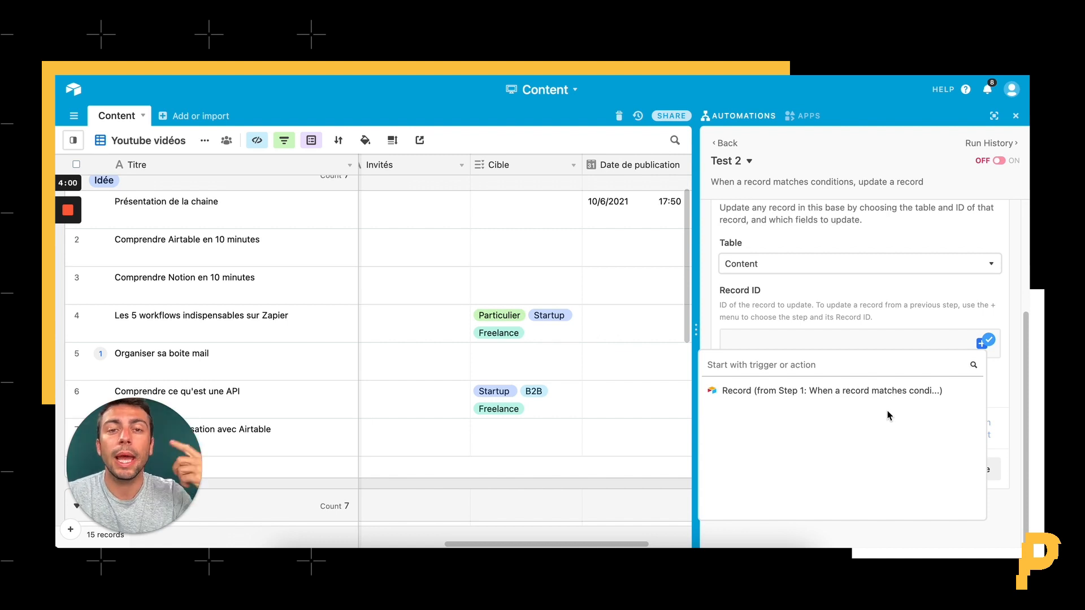
pyautogui.moveTo(967, 394)
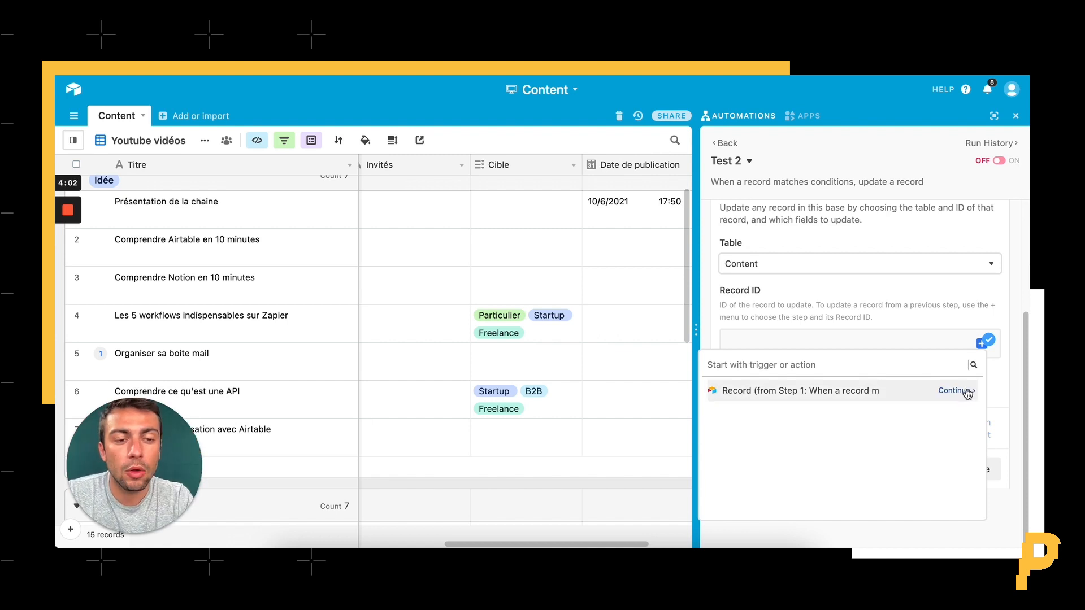
pyautogui.click(967, 392)
pyautogui.scroll(-5, 879, 411)
pyautogui.scroll(-4, 879, 411)
pyautogui.scroll(-3, 877, 406)
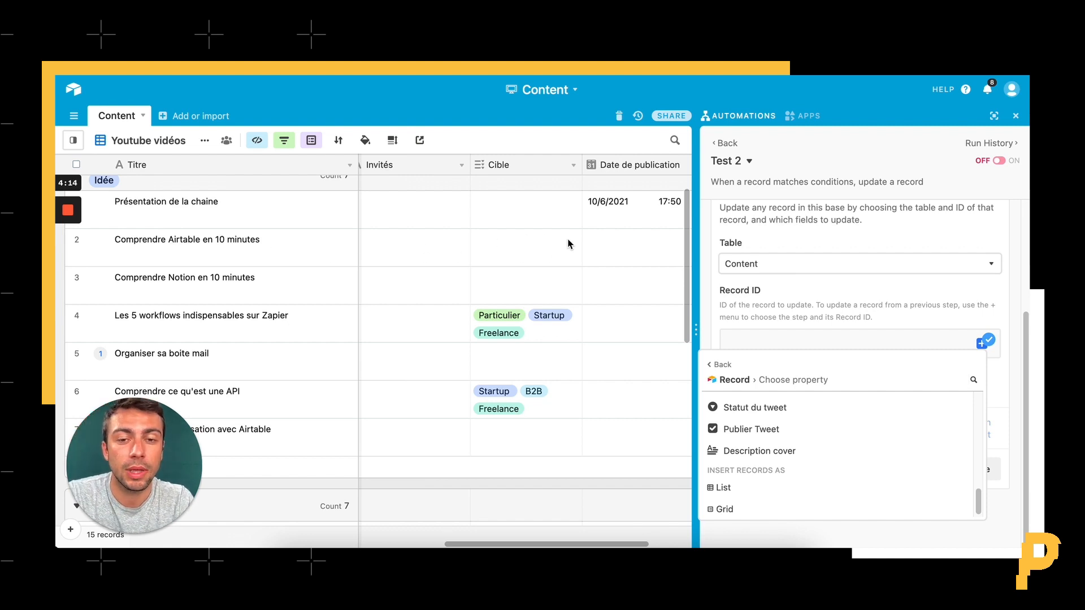
pyautogui.scroll(10, 789, 461)
pyautogui.scroll(-1, 794, 453)
pyautogui.moveTo(853, 416)
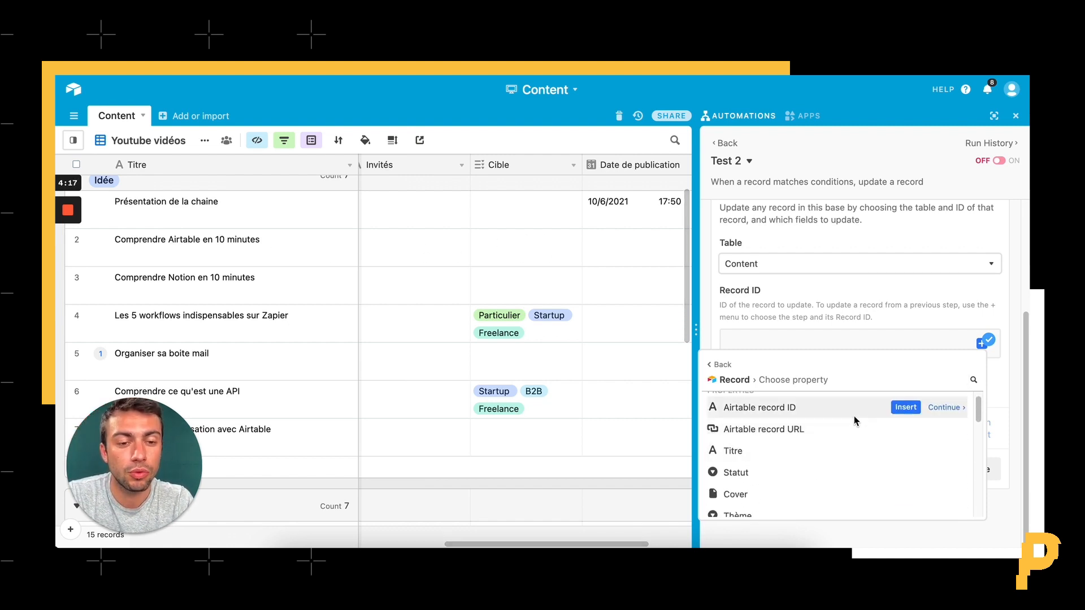
pyautogui.click(906, 408)
# Add the Statut field to the Update record action with the value "à publier" and finish the action's configuration
pyautogui.click(754, 396)
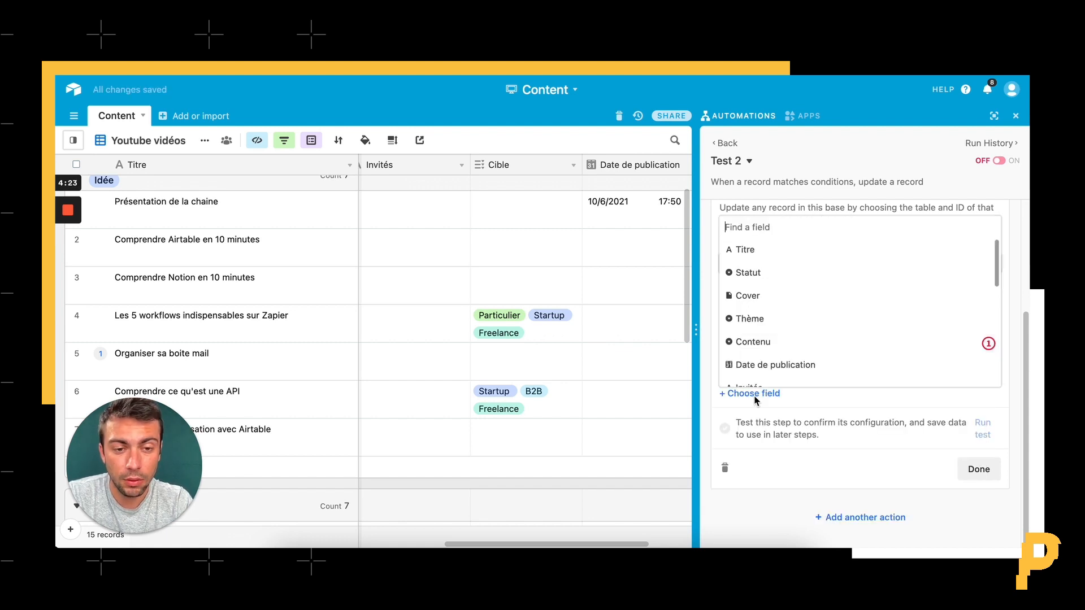
pyautogui.click(790, 269)
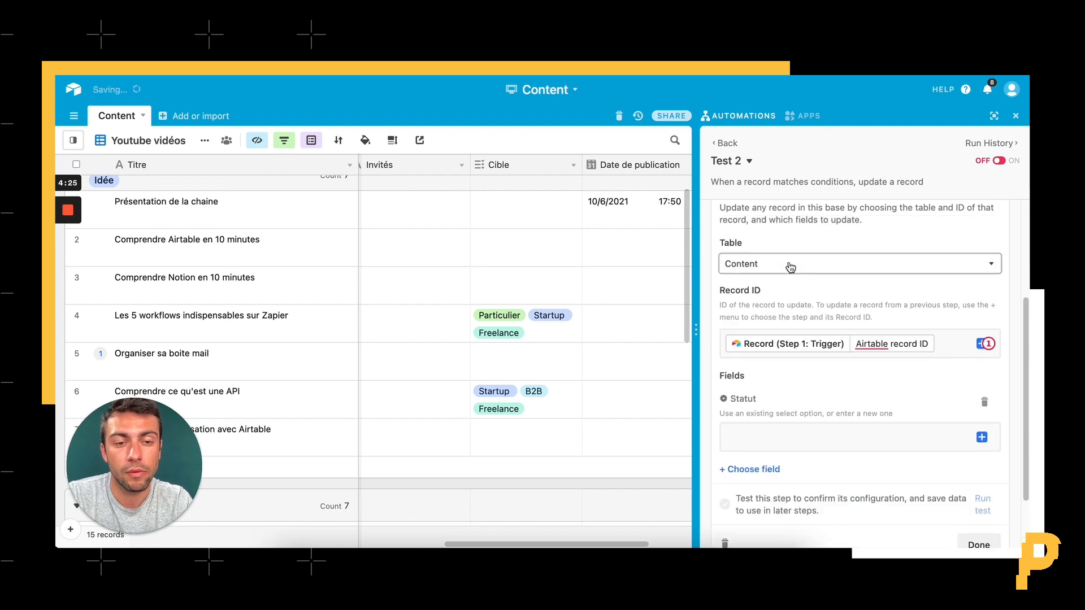
pyautogui.click(934, 444)
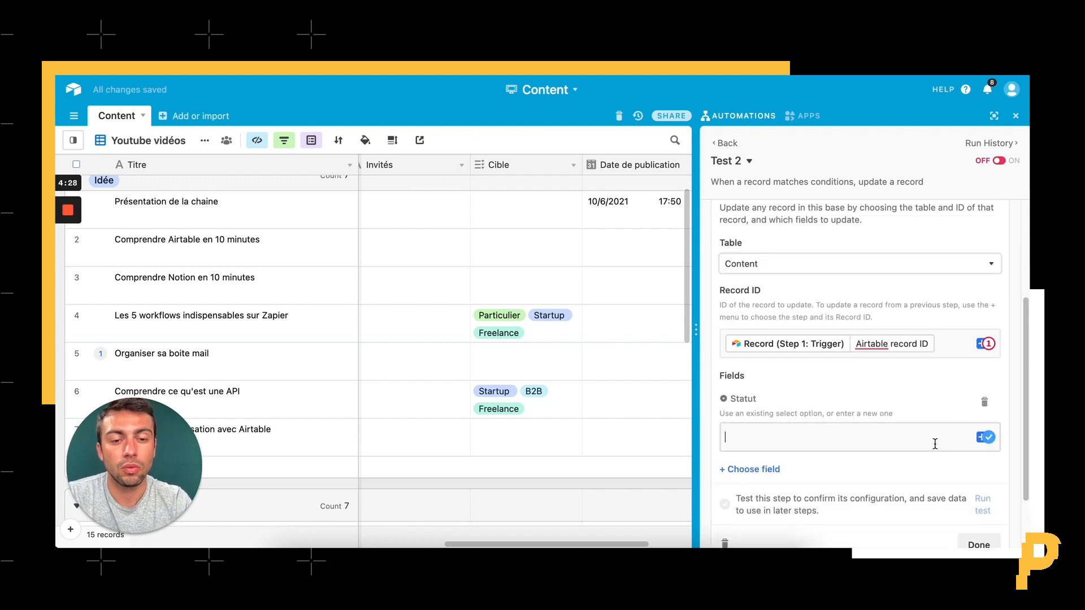
pyautogui.write('à publier')
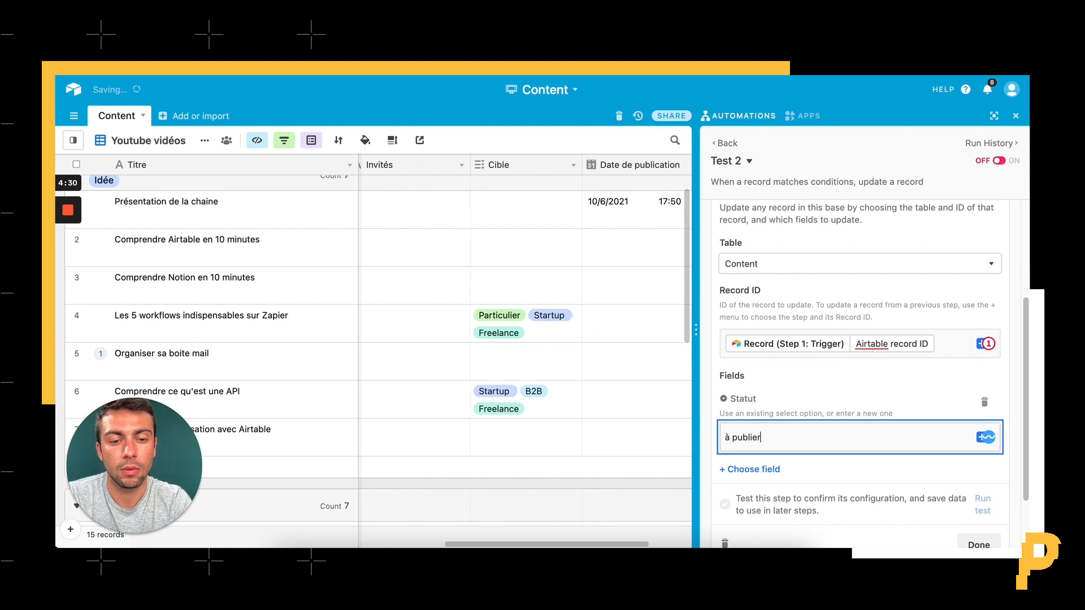
pyautogui.click(979, 545)
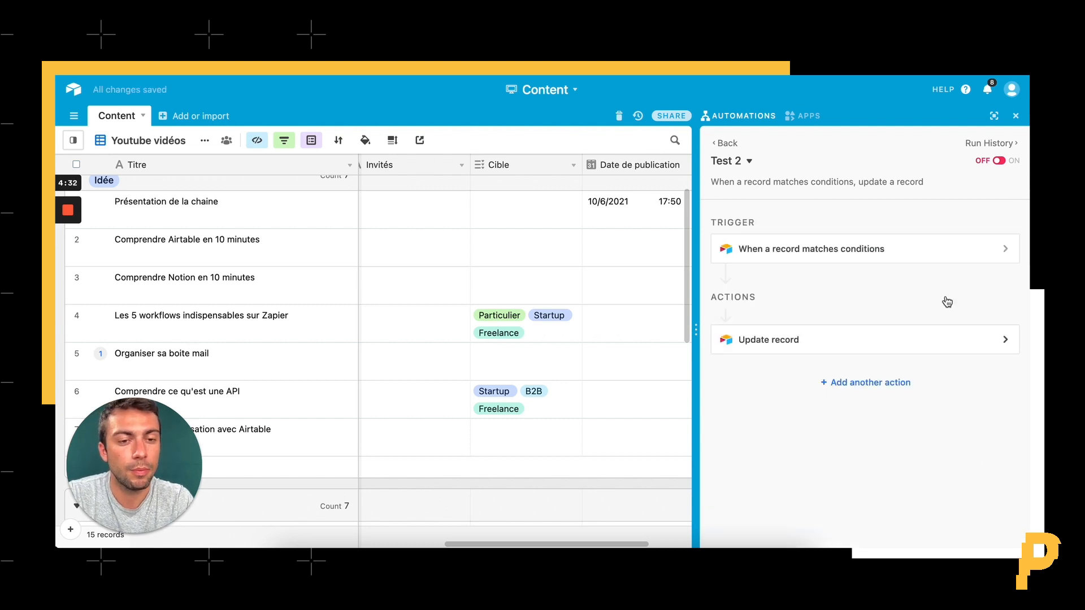
# Turn on the Test 2 automation and set the Date de publication of "Comprendre Airtable en 10 minutes" to 16/6/2021
pyautogui.click(1000, 162)
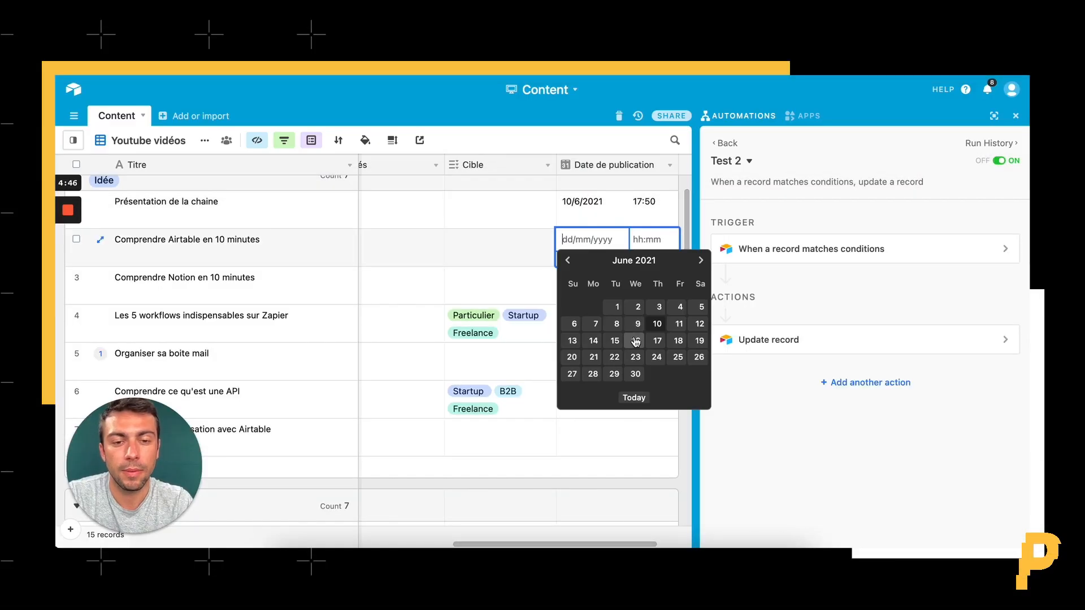
pyautogui.click(635, 341)
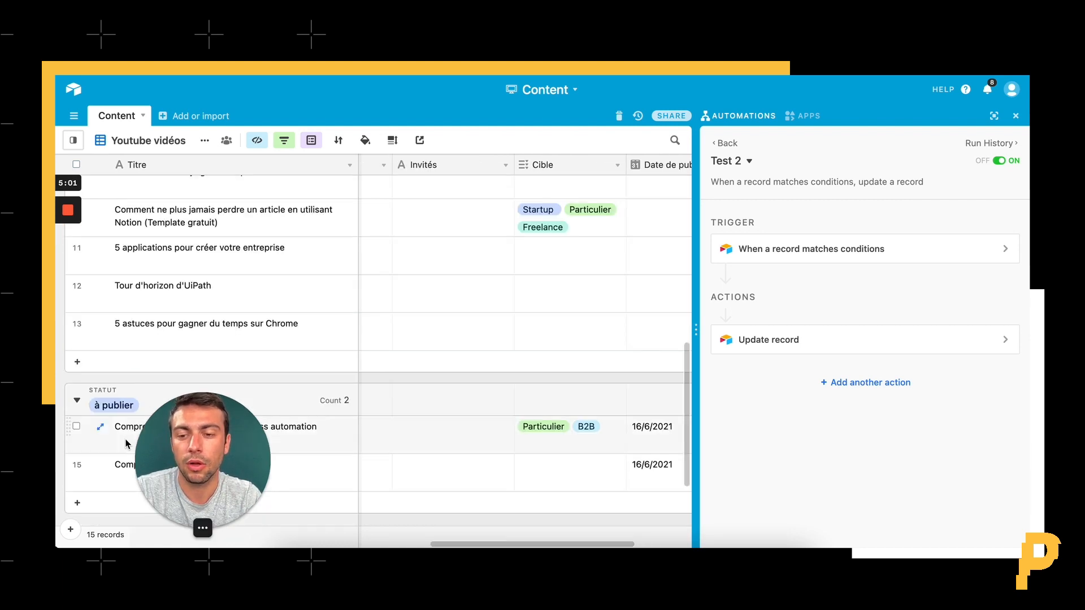
pyautogui.moveTo(218, 433); pyautogui.dragTo(149, 462)
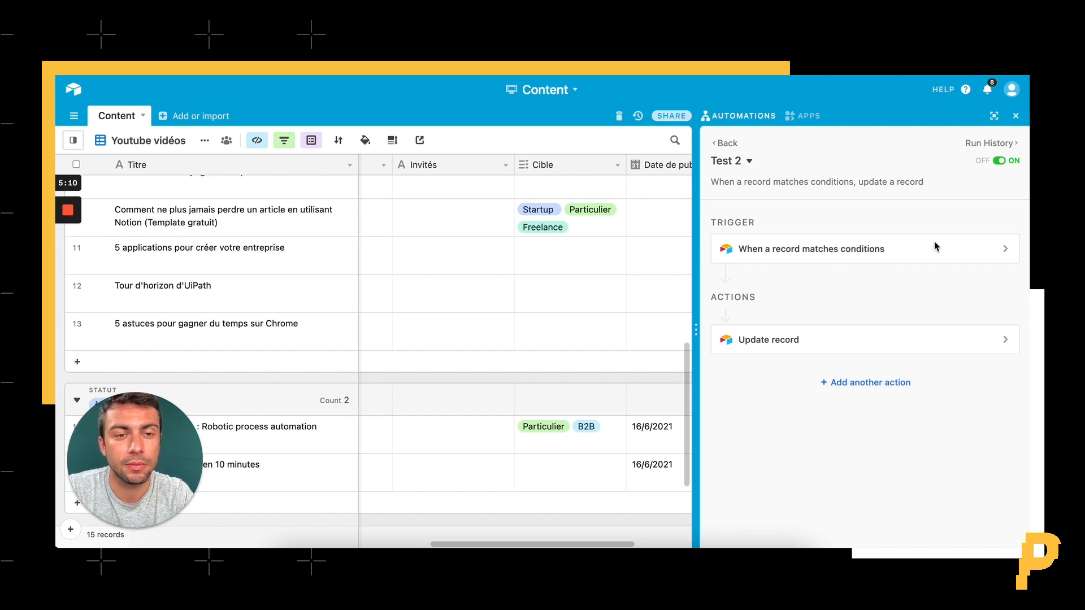
# Examine the trigger and Update record details of the automation's run in the run history, returning to its configuration
pyautogui.click(982, 144)
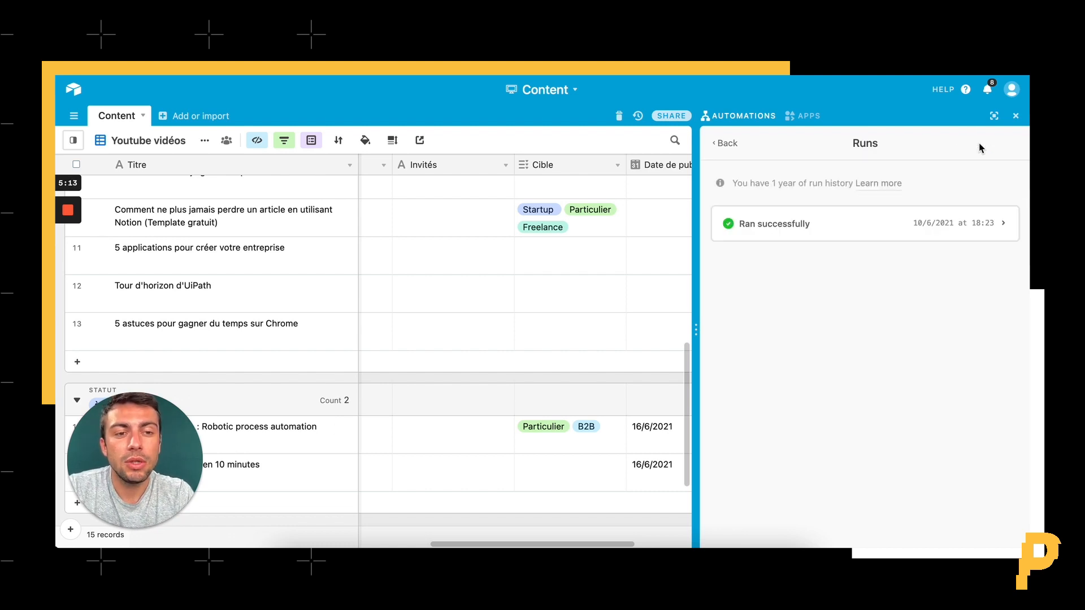
pyautogui.click(820, 233)
pyautogui.scroll(-5, 890, 330)
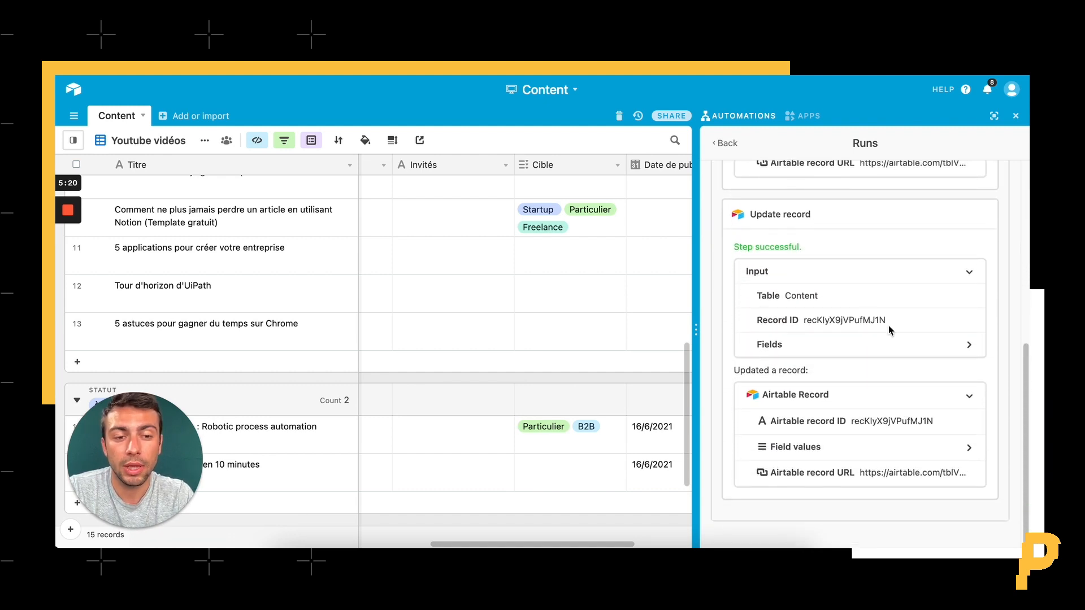
pyautogui.scroll(1, 889, 331)
pyautogui.scroll(4, 889, 331)
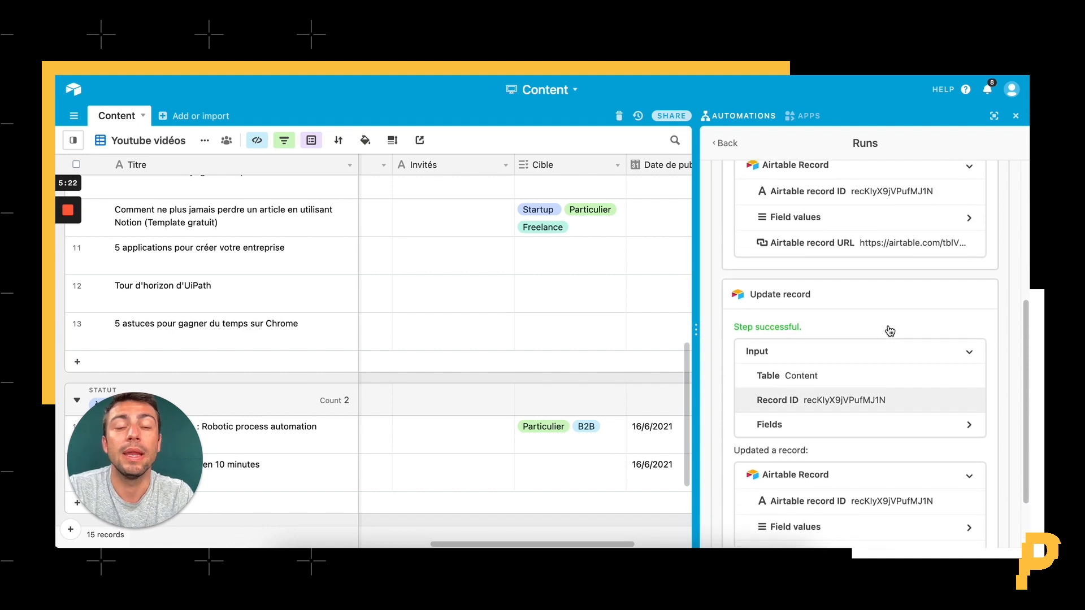
pyautogui.click(727, 143)
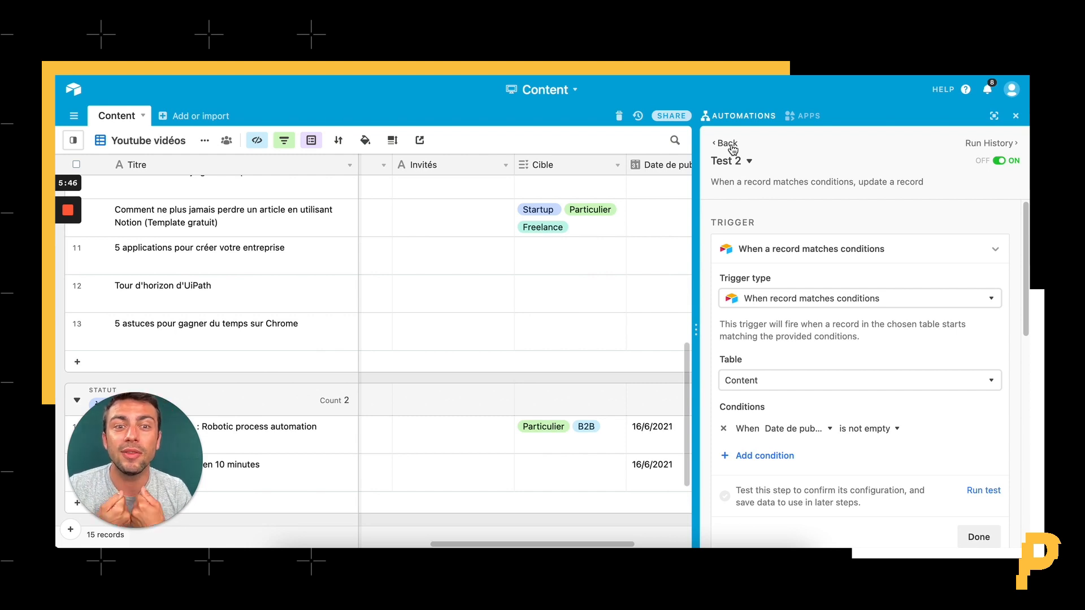
# Add a Send email action after the Update record action and look over its To, Subject and Message fields
pyautogui.scroll(-10, 873, 237)
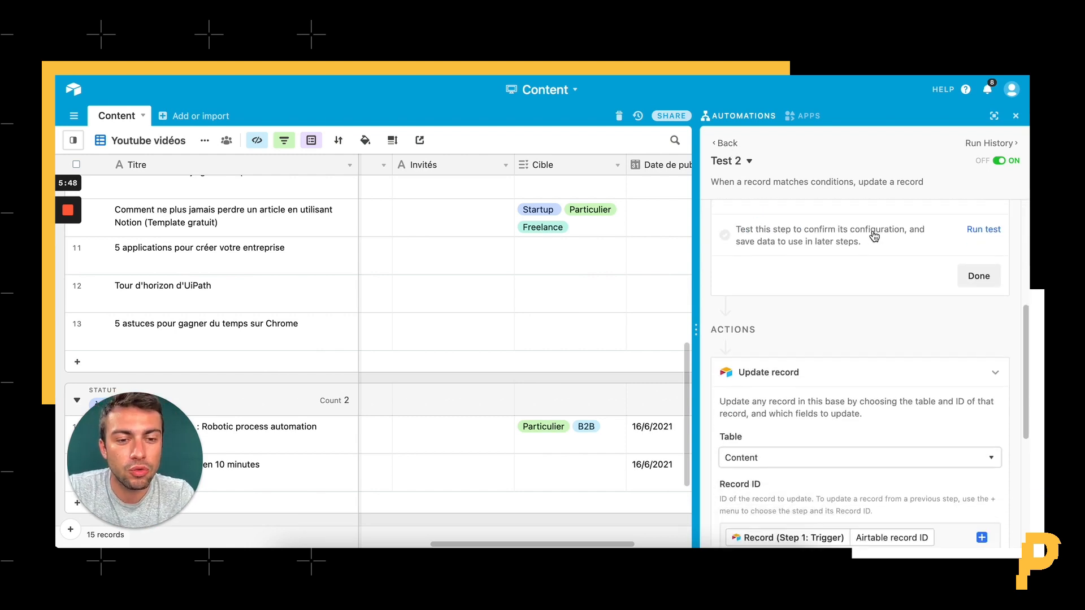
pyautogui.click(856, 518)
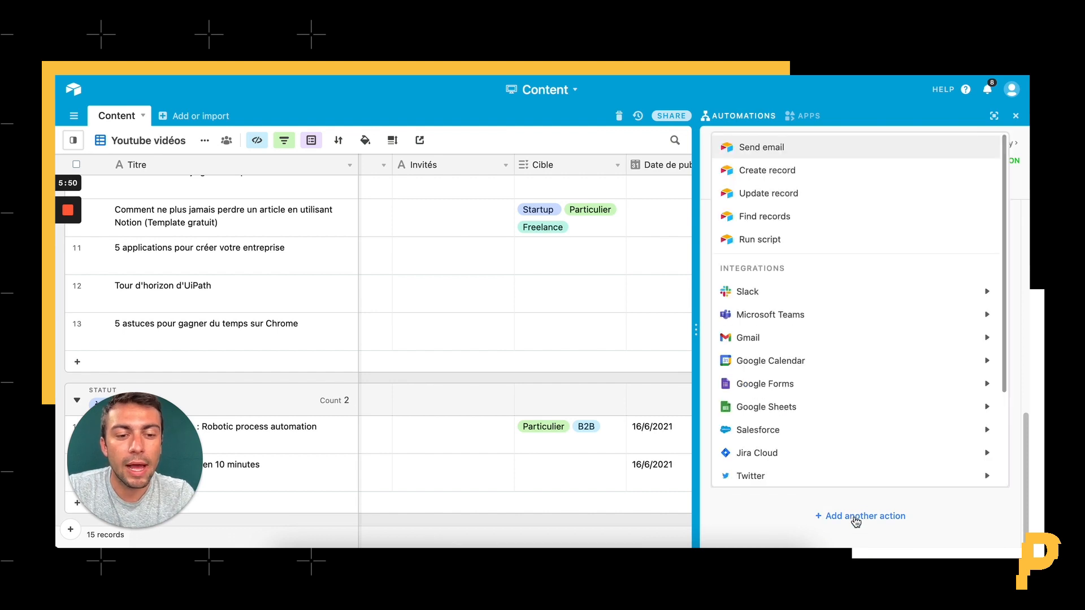
pyautogui.click(800, 151)
pyautogui.scroll(-5, 802, 366)
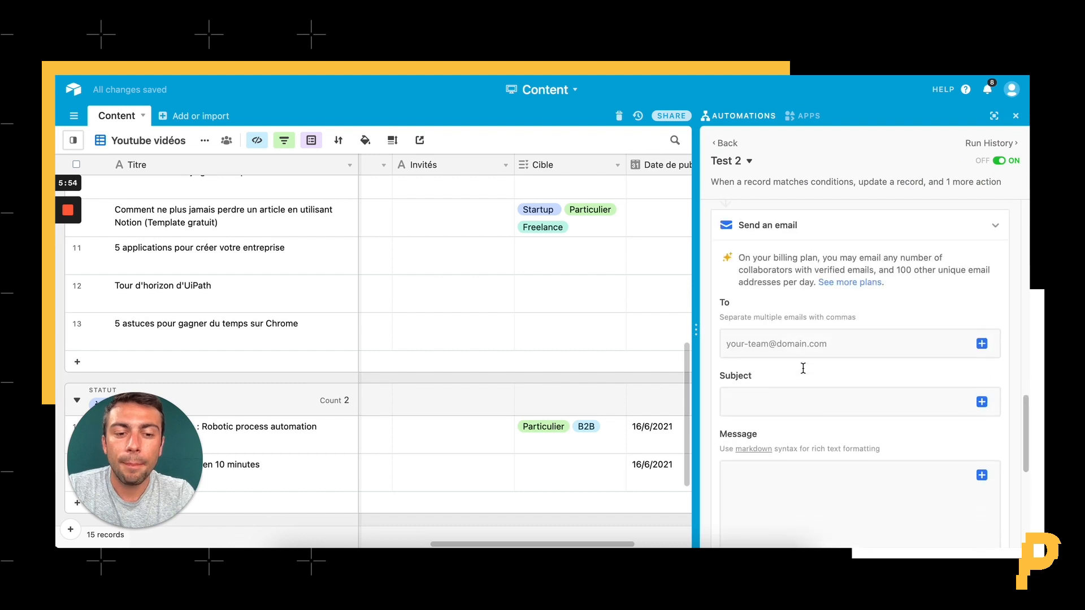
pyautogui.scroll(2, 803, 364)
pyautogui.scroll(1, 819, 356)
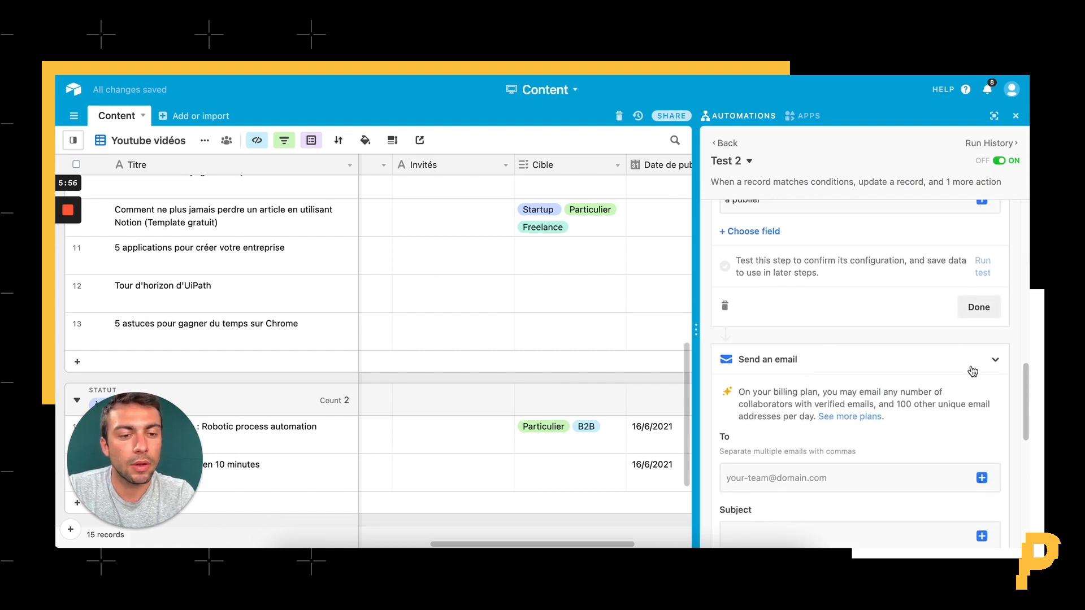
# Delete the Send an email action from the automation and close the trigger's configuration
pyautogui.click(996, 362)
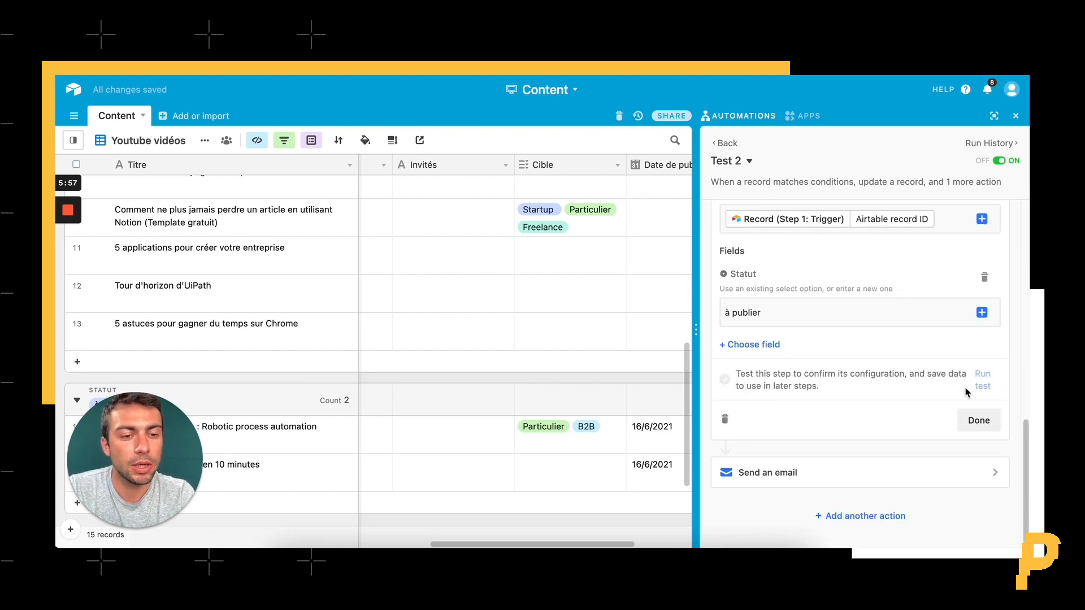
pyautogui.click(810, 482)
pyautogui.scroll(-5, 875, 476)
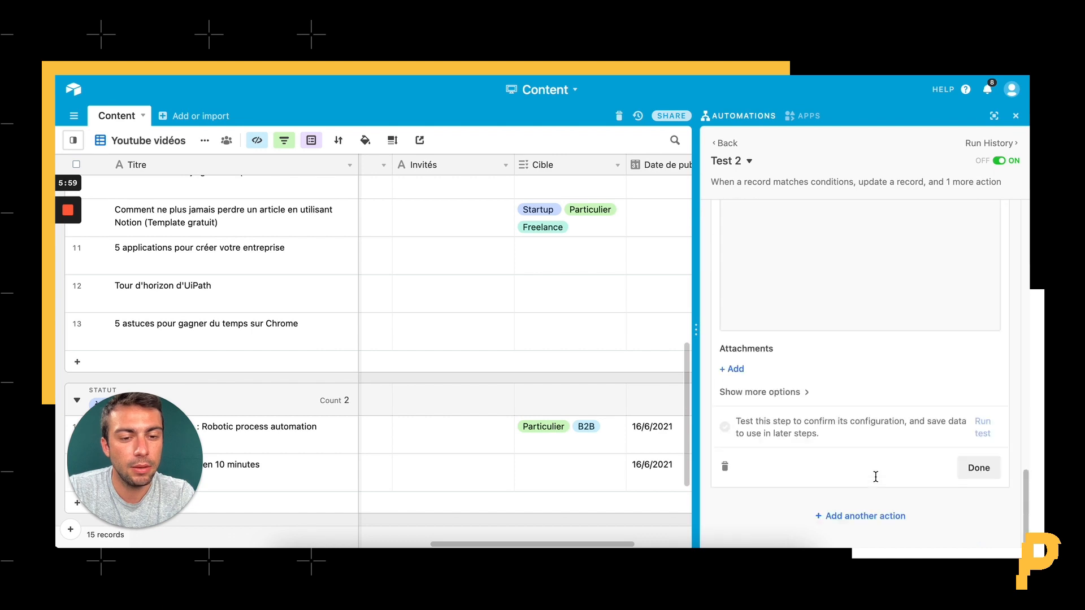
pyautogui.click(726, 468)
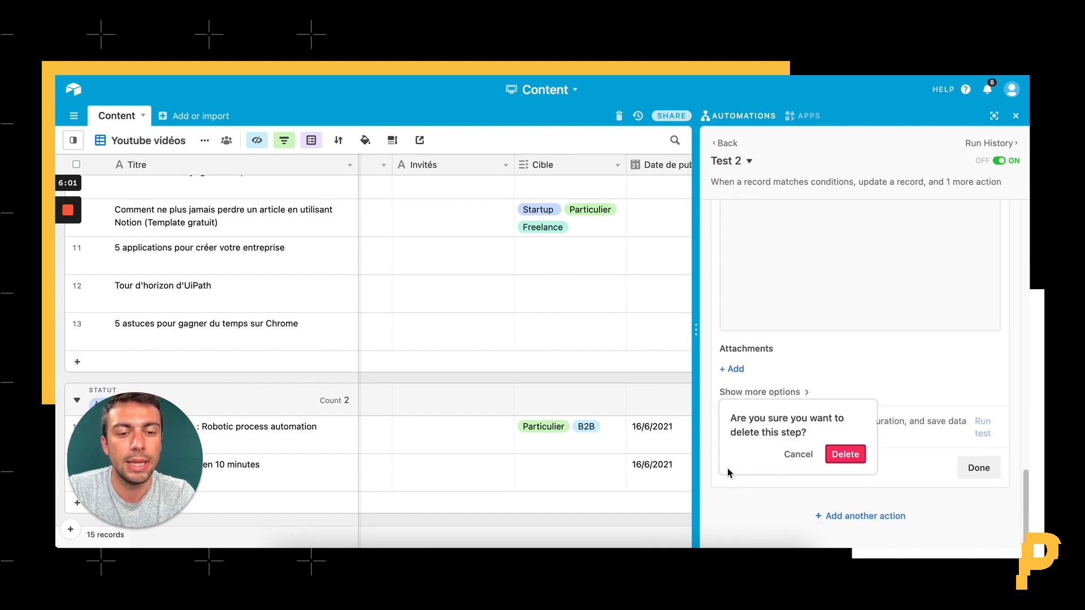
pyautogui.click(846, 454)
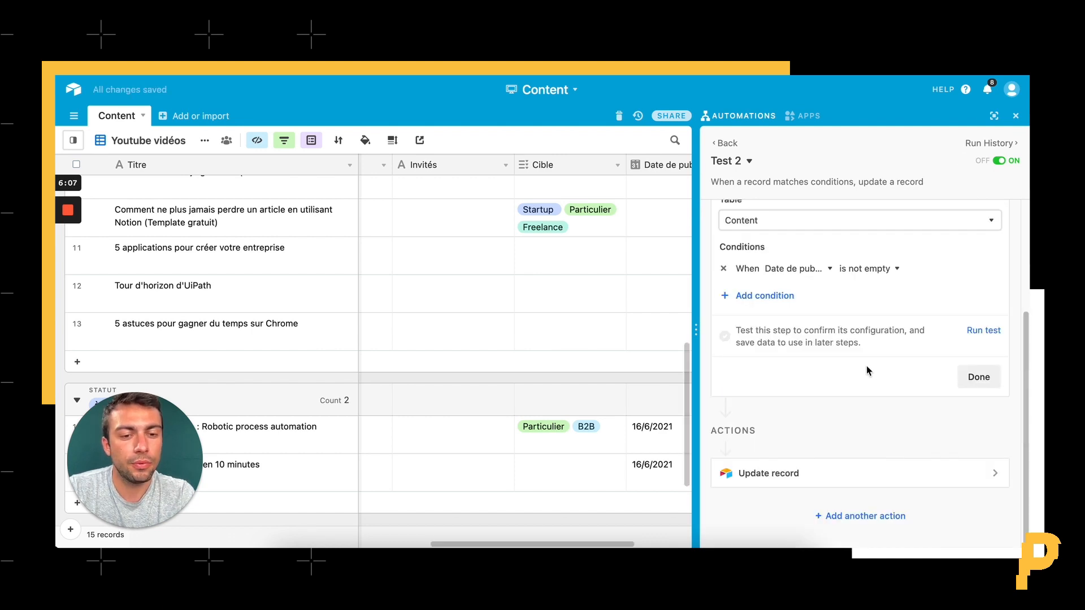
pyautogui.click(976, 377)
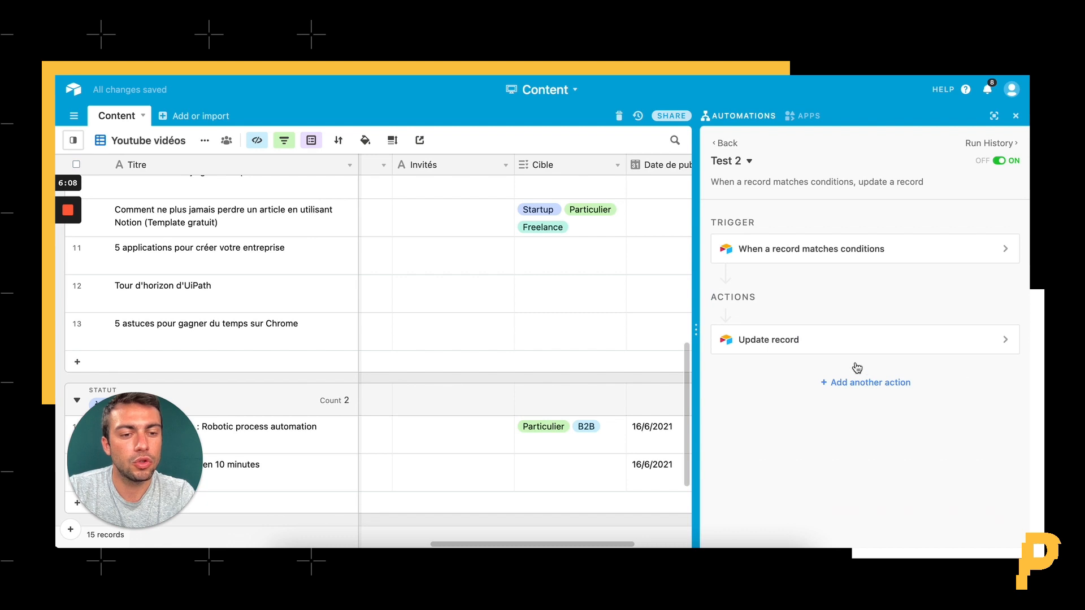
# Add a Gmail Send email action after Update record and select the connected Gmail account as its sender
pyautogui.click(863, 388)
pyautogui.scroll(-5, 741, 435)
pyautogui.moveTo(777, 436)
pyautogui.click(655, 429)
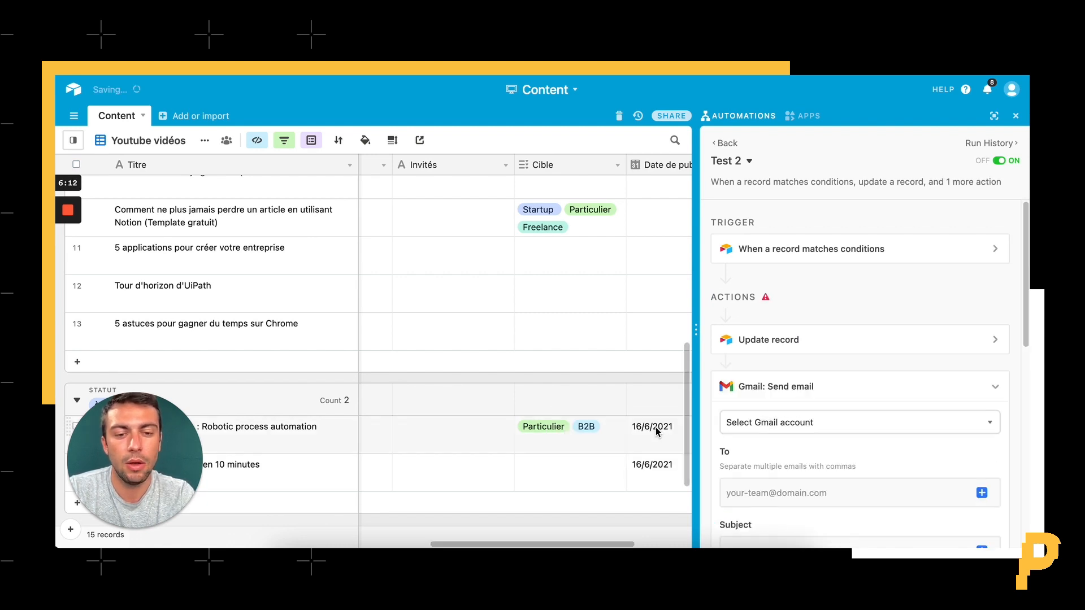
pyautogui.scroll(-2, 831, 368)
pyautogui.click(829, 296)
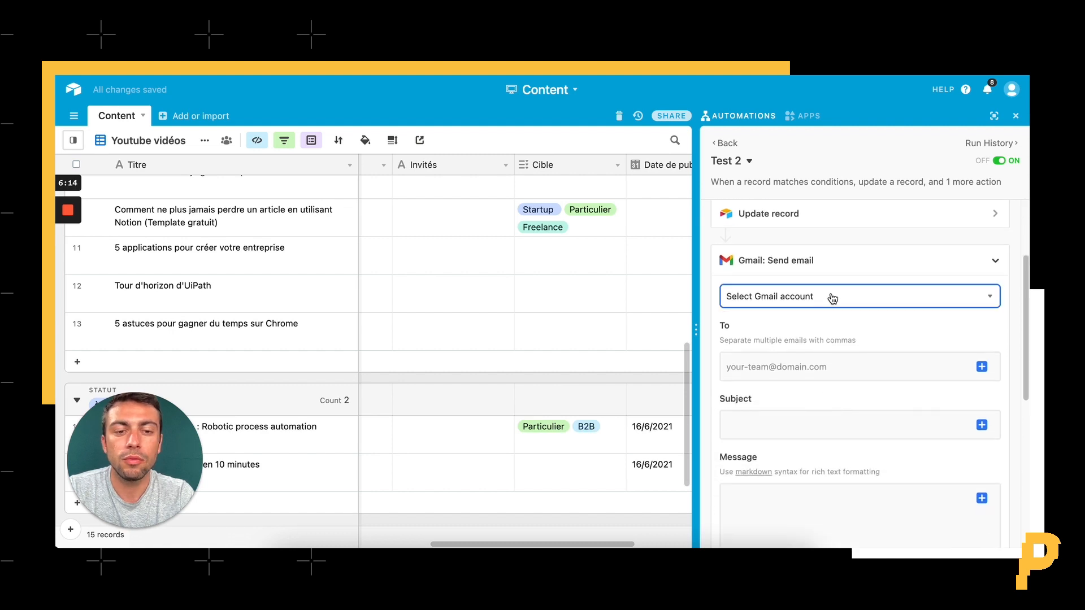
pyautogui.click(766, 353)
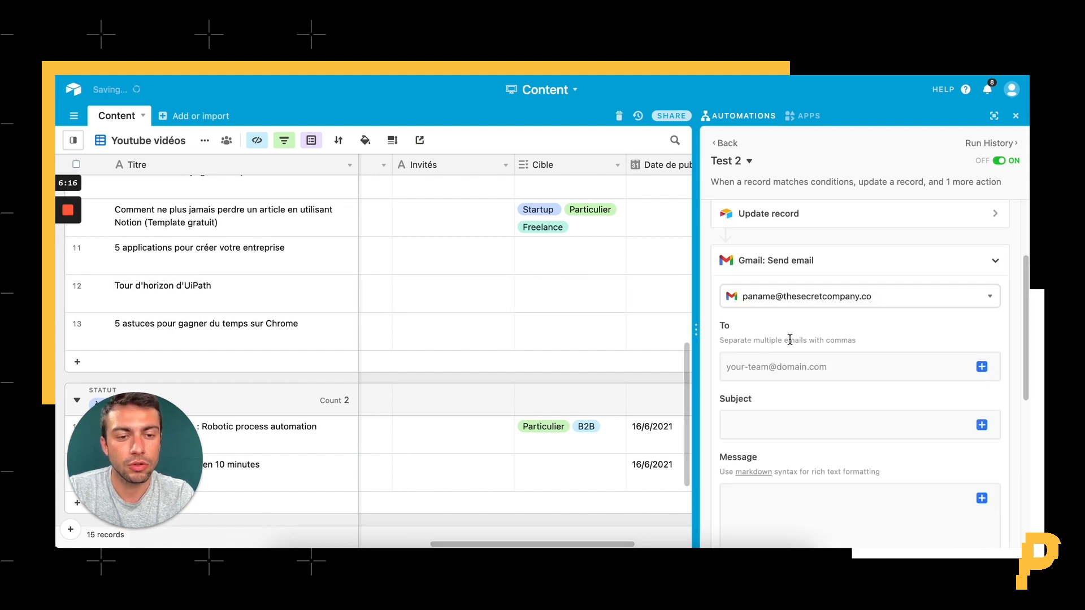
# Examine which trigger record properties can be inserted as the Gmail email's recipient, leaving the To field empty
pyautogui.scroll(-2, 802, 331)
pyautogui.click(806, 266)
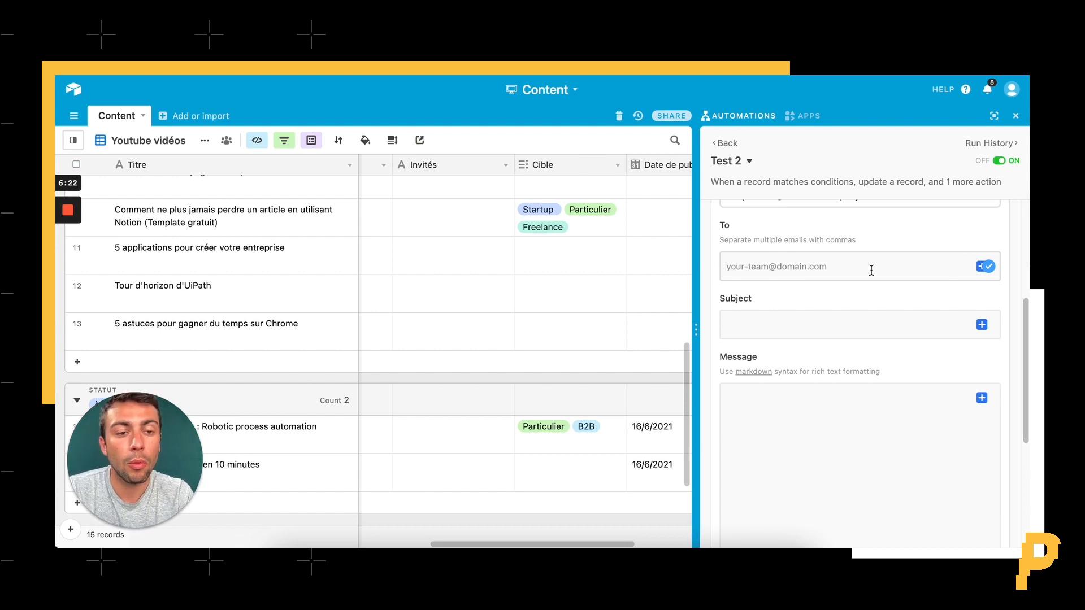
pyautogui.click(981, 266)
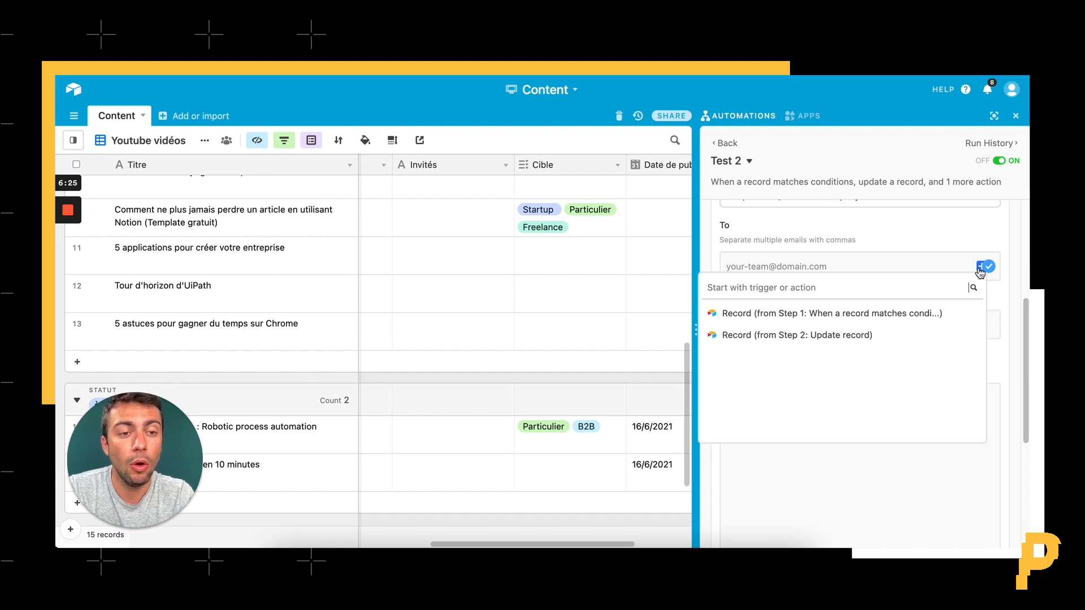
pyautogui.click(951, 314)
pyautogui.scroll(-3, 843, 345)
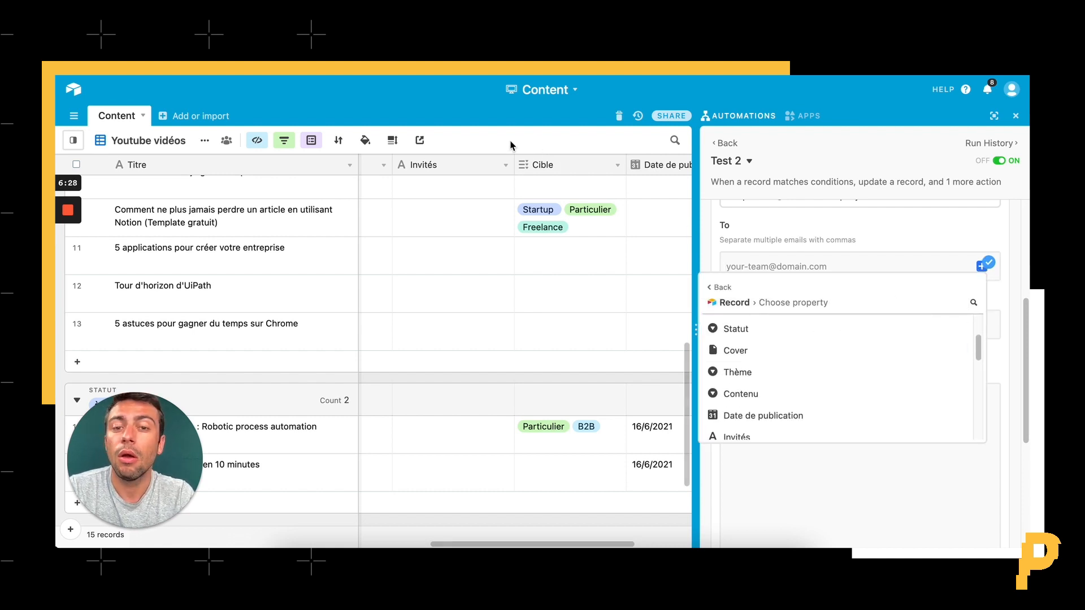
pyautogui.scroll(-1, 786, 364)
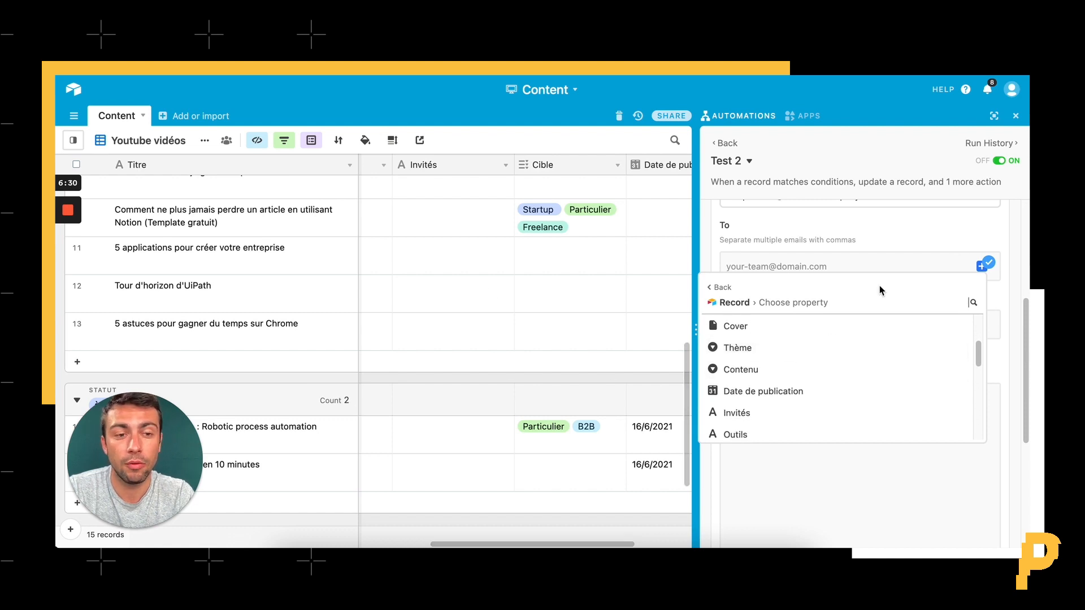
pyautogui.click(918, 243)
# Expand the Gmail action's additional options and examine its fields from Subject through Reply to
pyautogui.scroll(-5, 862, 275)
pyautogui.scroll(-2, 863, 274)
pyautogui.click(800, 393)
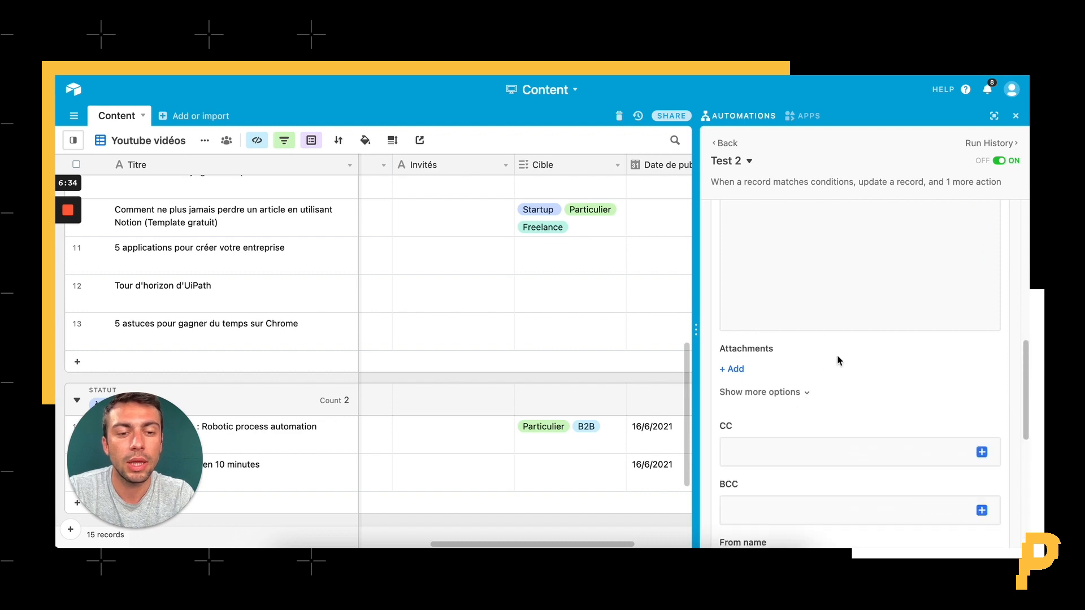
pyautogui.scroll(5, 837, 350)
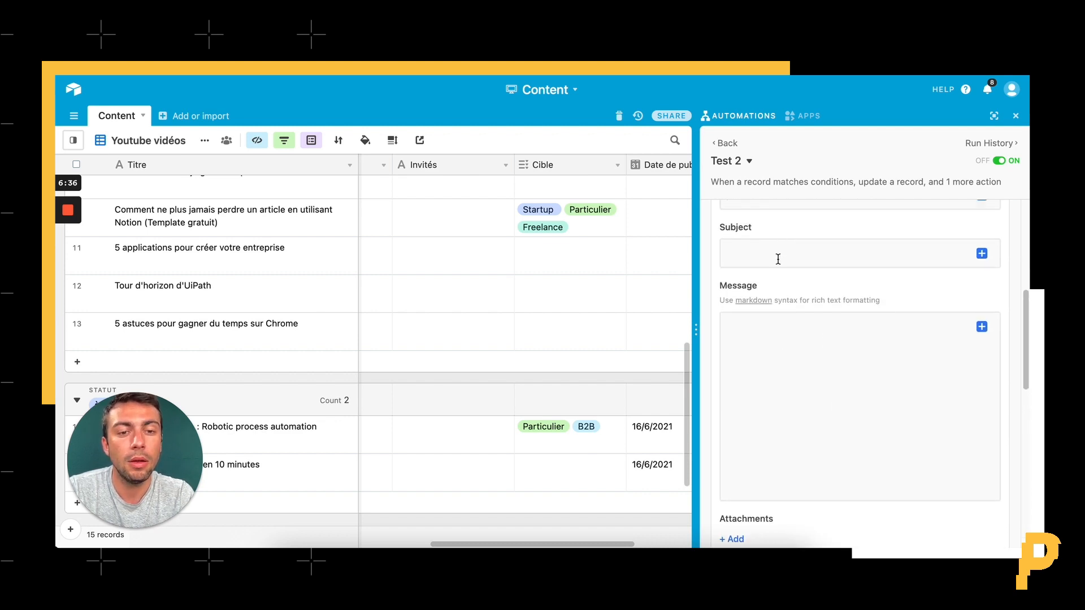
pyautogui.scroll(-6, 778, 259)
pyautogui.scroll(-3, 801, 281)
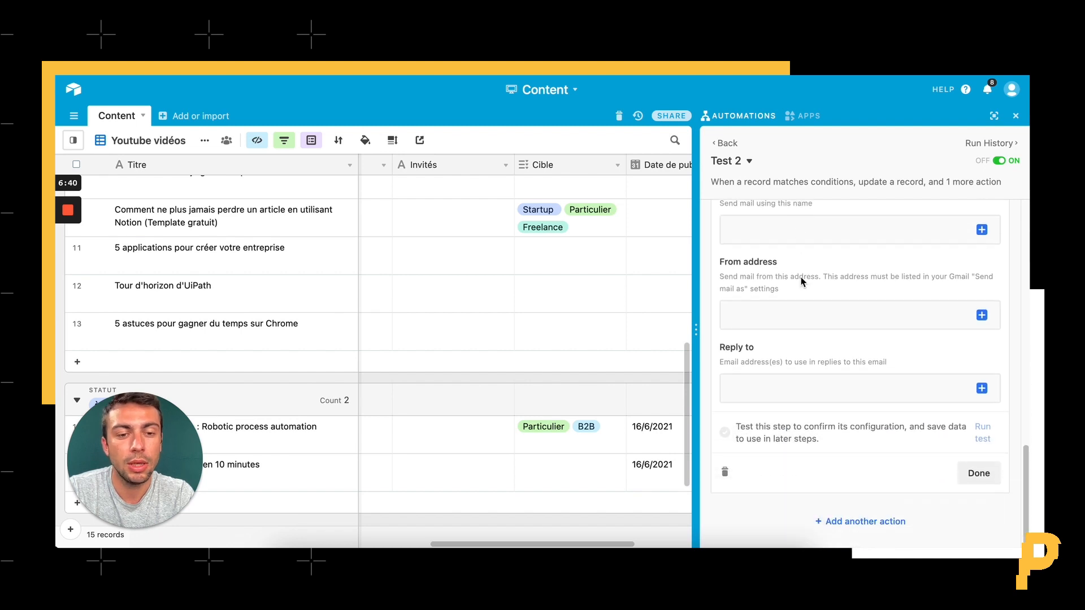